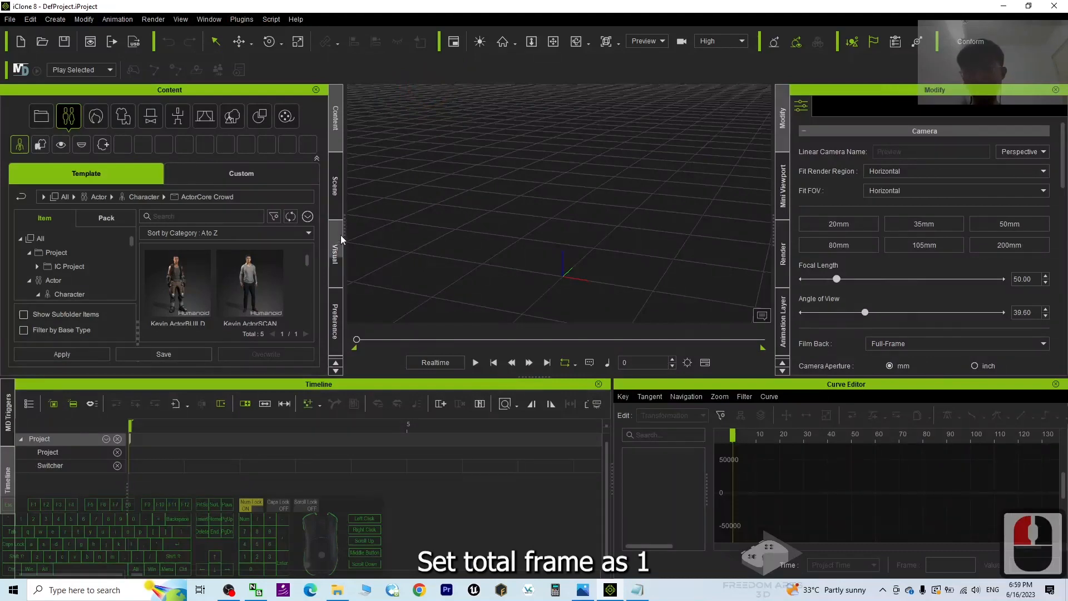
- Set the project's End Frames to 1 in the project settings
click(336, 371)
click(336, 371)
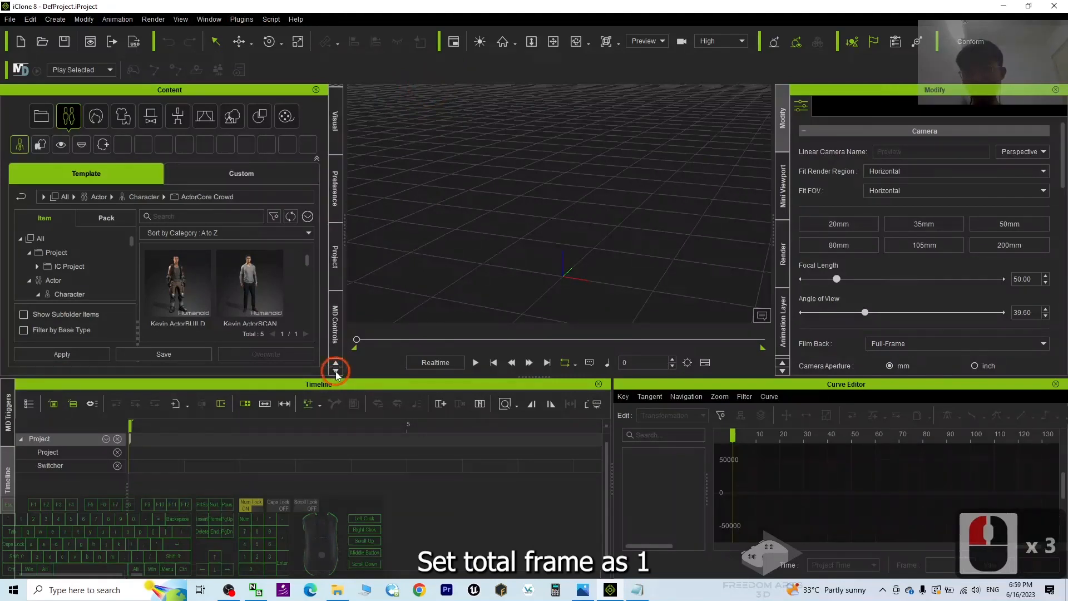
click(336, 368)
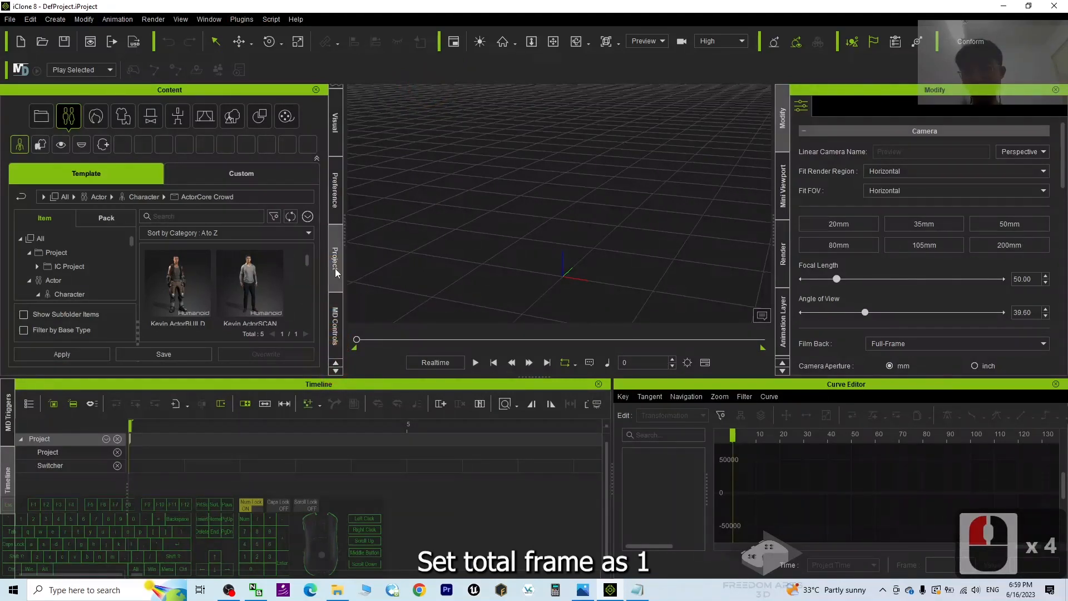
click(335, 259)
click(258, 228)
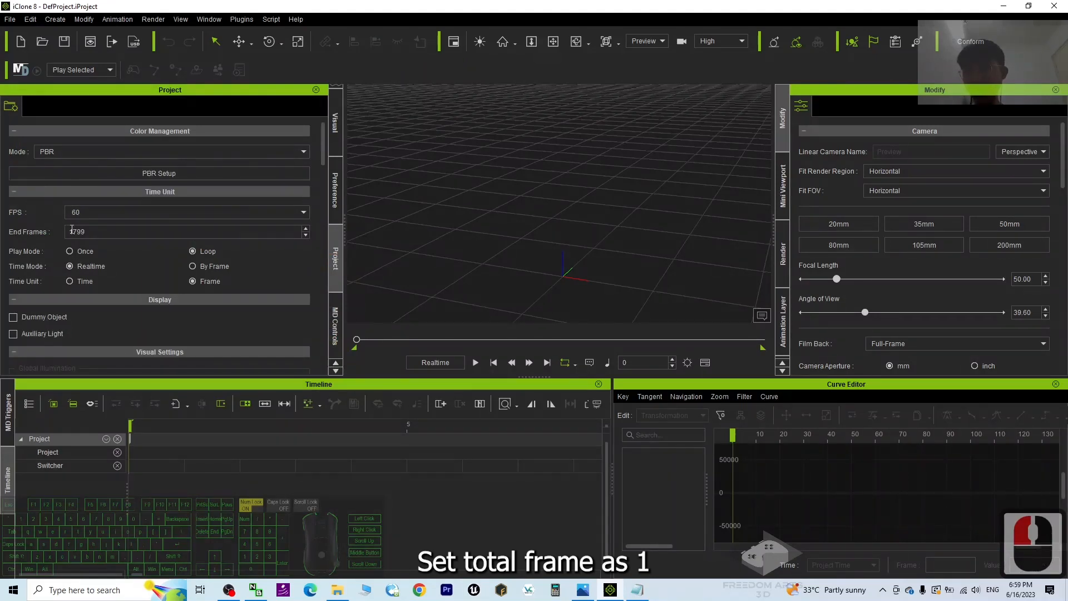
text(1)
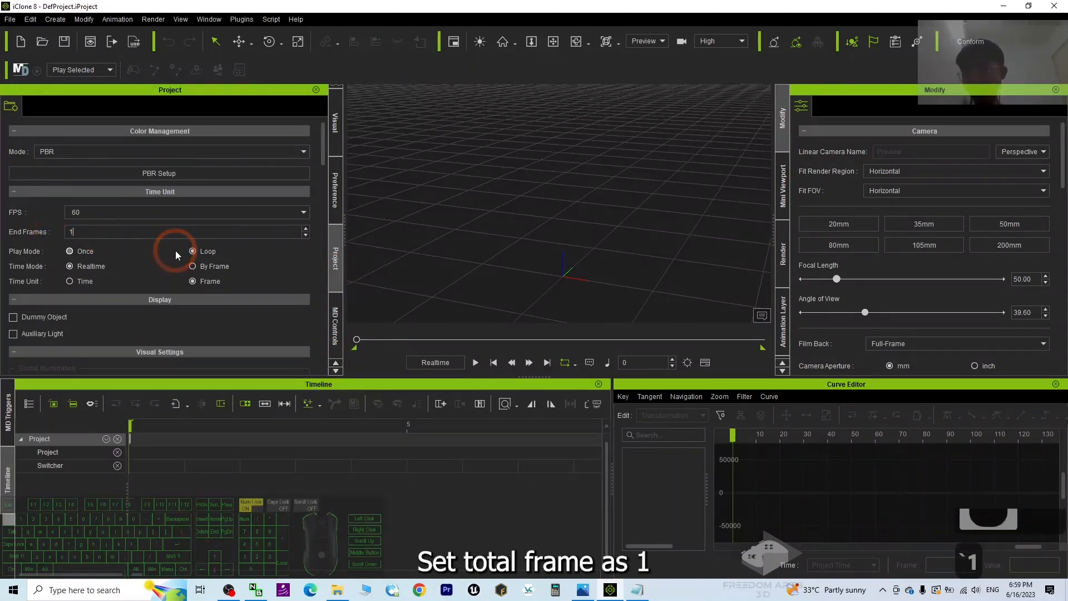
key(Return)
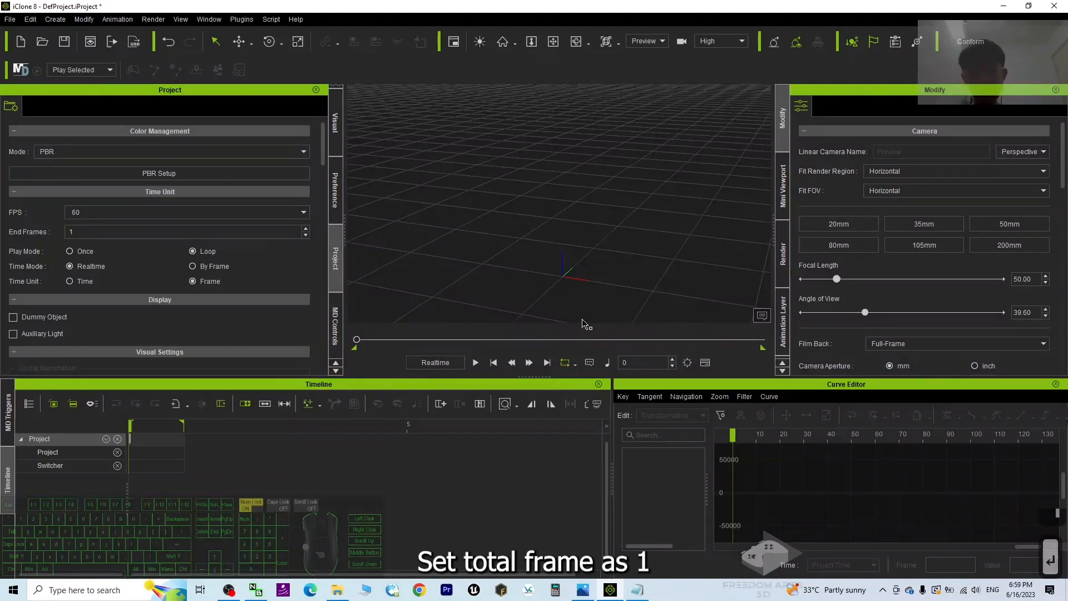
- Fit the timeline to the window and switch the workspace to the Standard layout
click(516, 407)
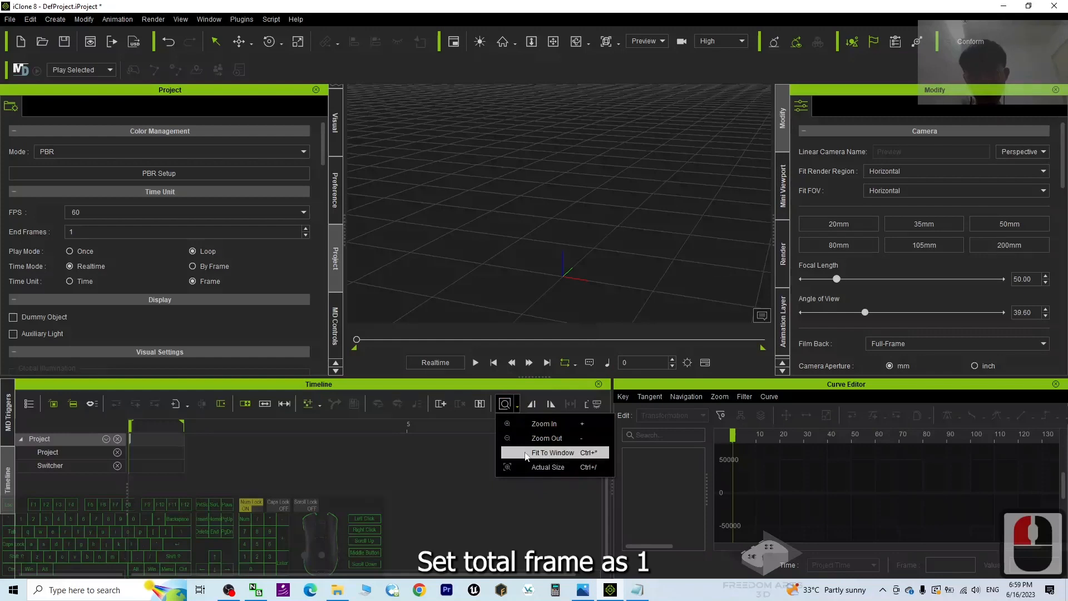
click(560, 454)
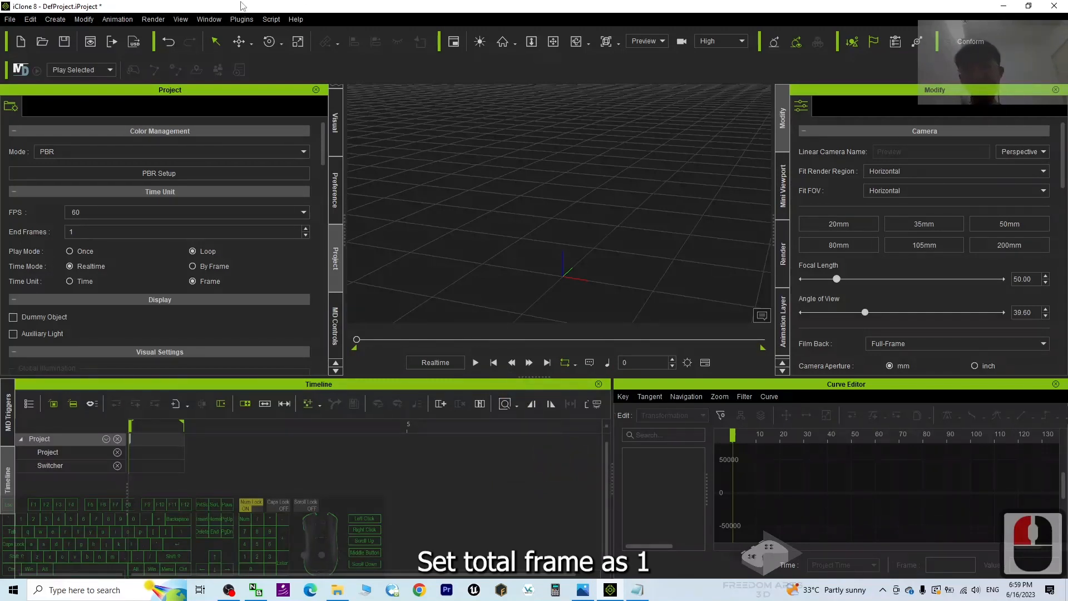
click(209, 20)
mouse_move(250, 35)
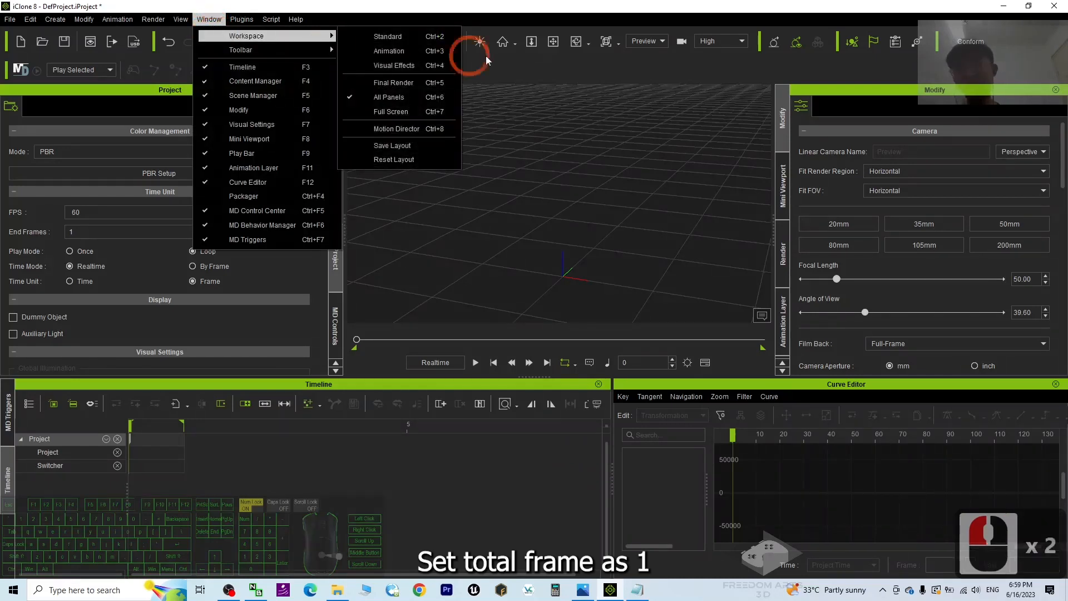
click(401, 37)
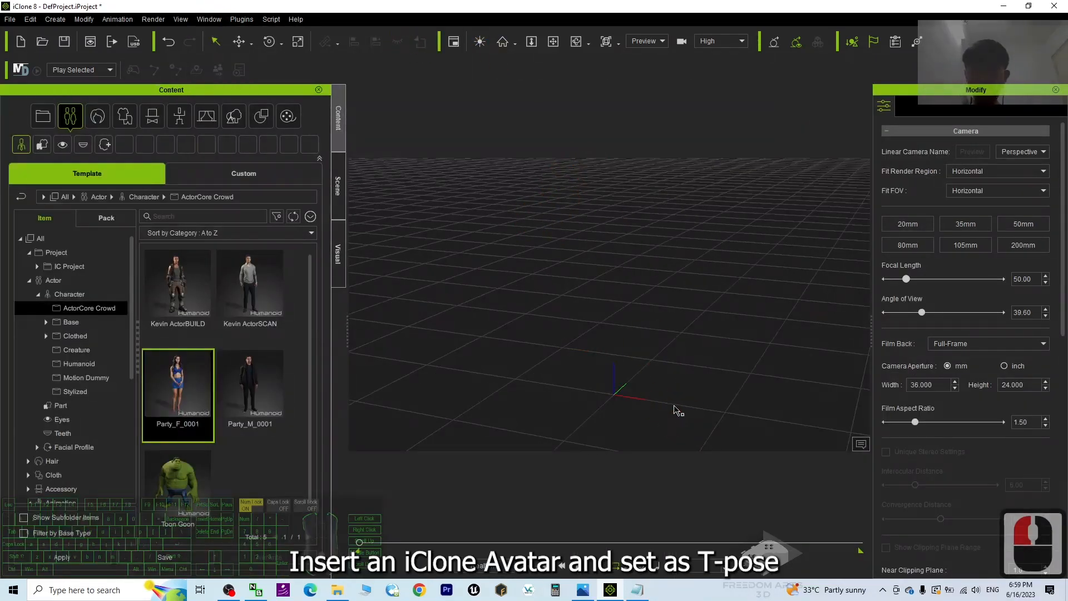
- Add the Party_F_0001 character from the ActorCore Crowd folder to the scene at the origin
click(43, 116)
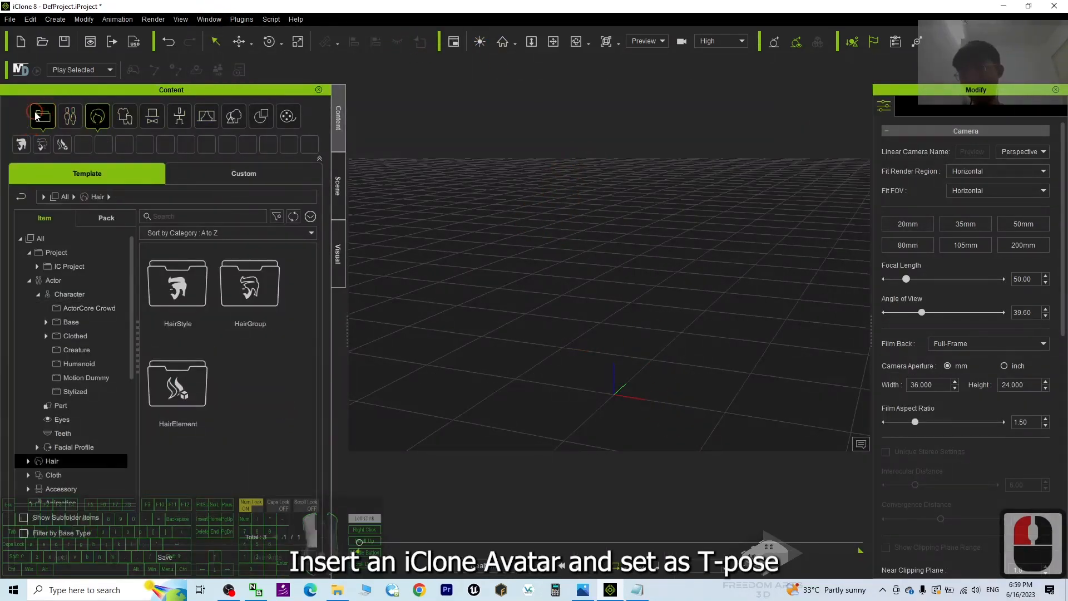
click(69, 117)
click(68, 294)
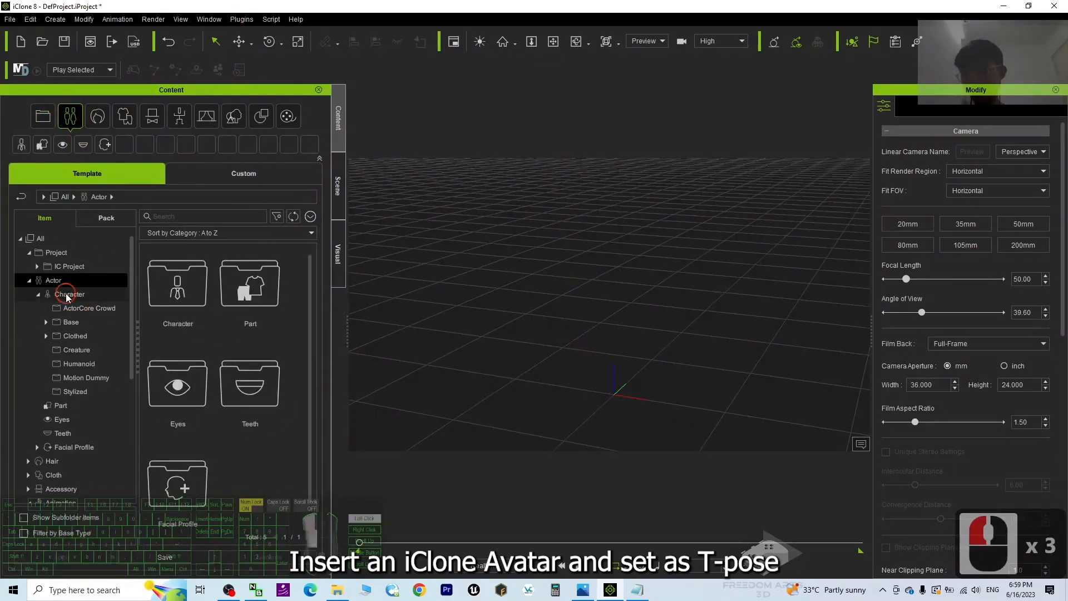
double_click(85, 308)
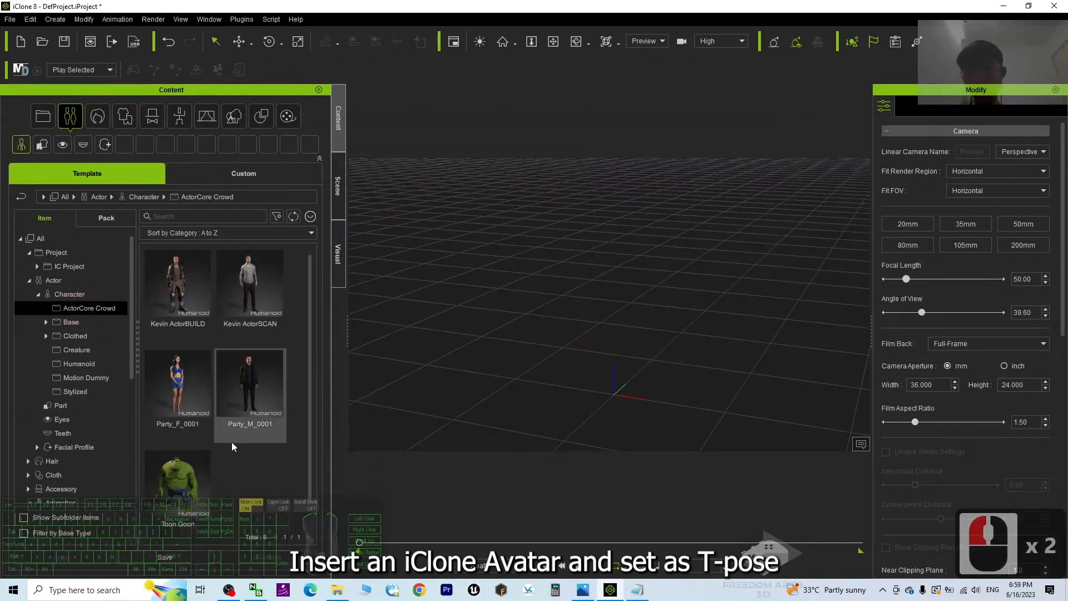
click(190, 394)
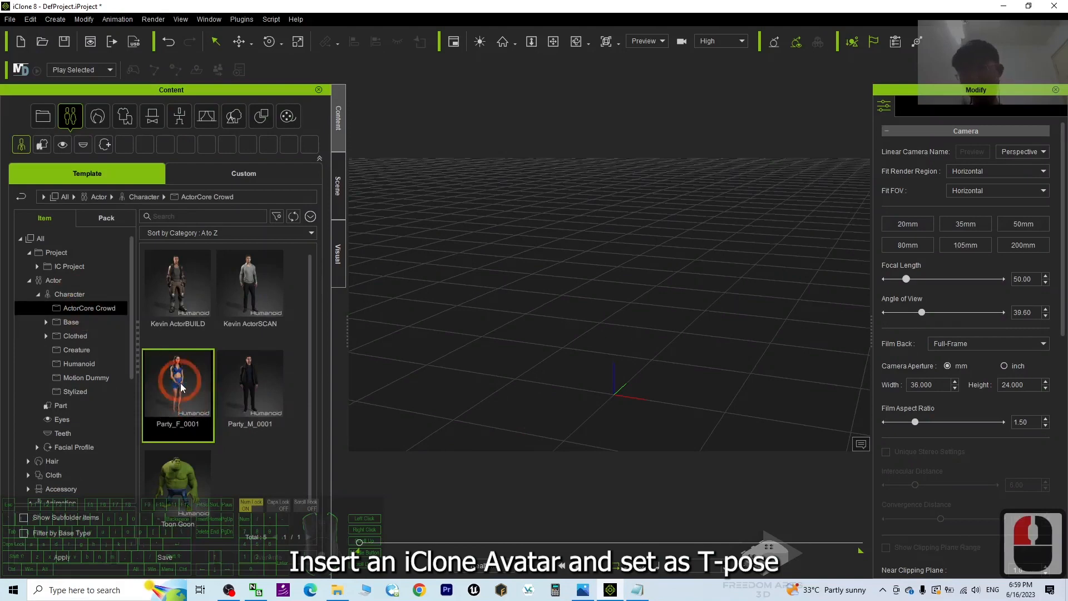
drag(165, 390, 619, 397)
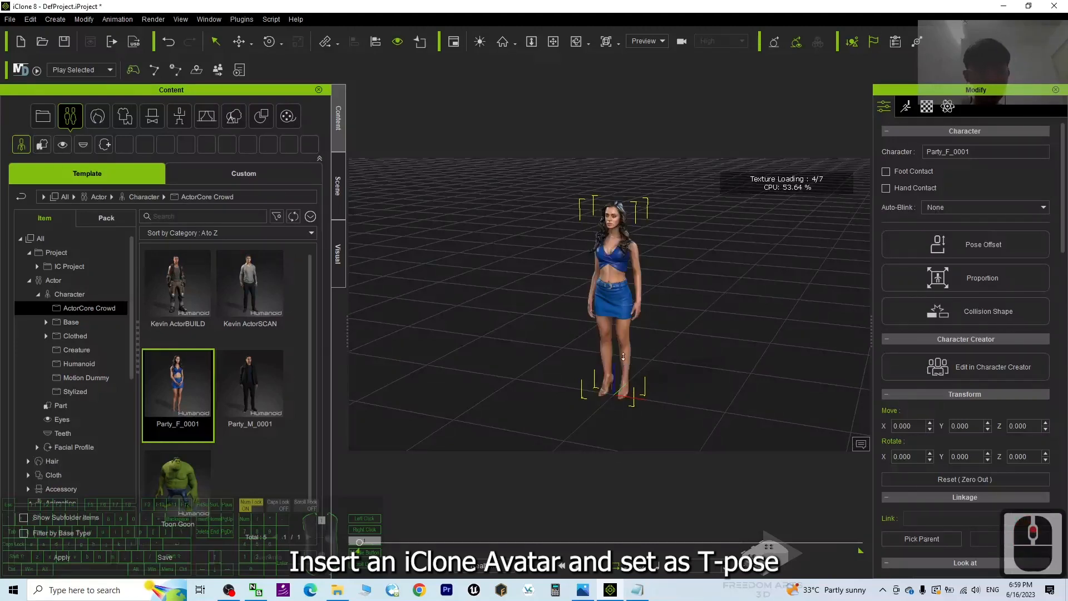
scroll(623, 370, up, 6)
- Delete the character's motion clip in the timeline to put her in a T-pose, and close the timeline
key(F3)
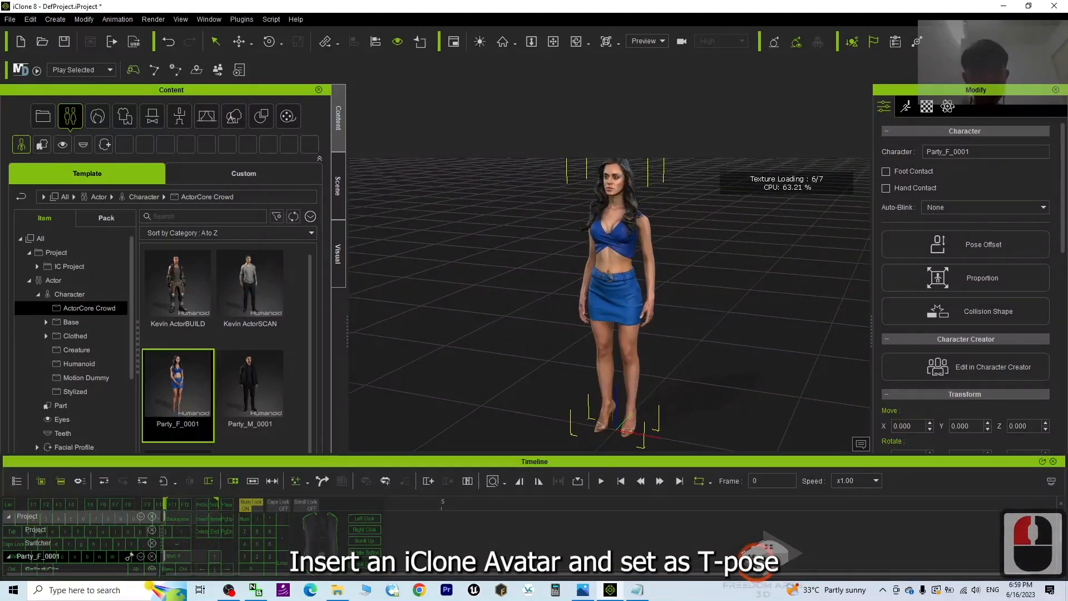
scroll(210, 543, down, 5)
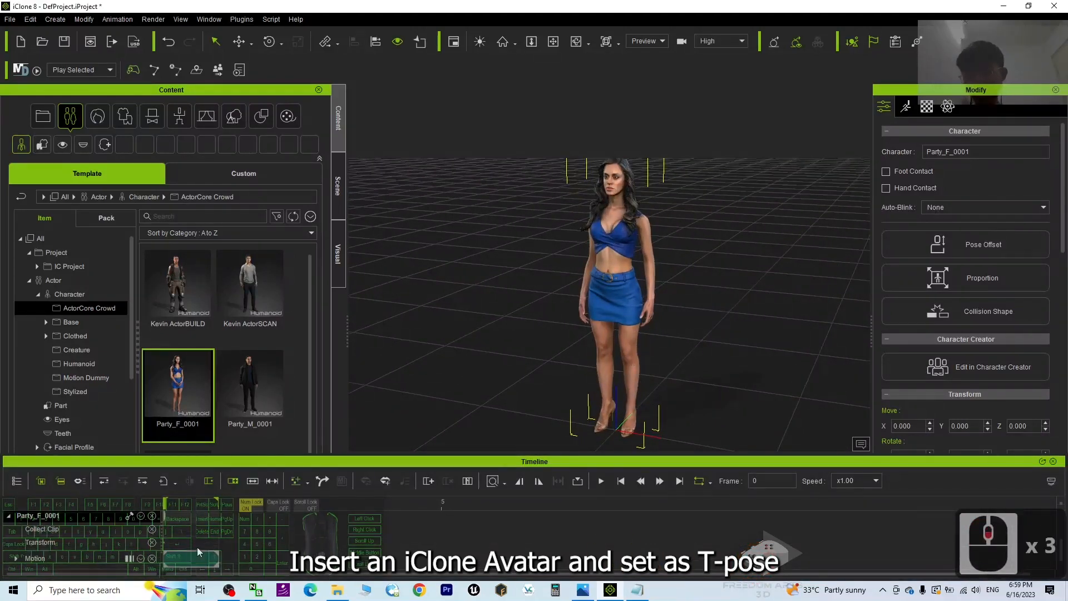
scroll(194, 557, down, 3)
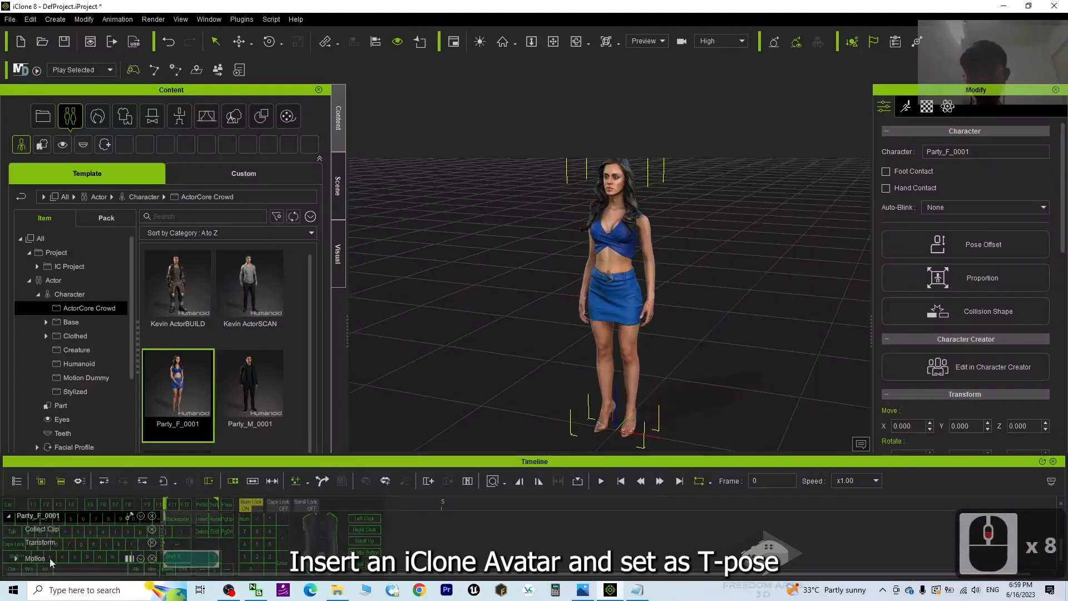
scroll(242, 552, up, 2)
scroll(195, 557, down, 3)
click(186, 557)
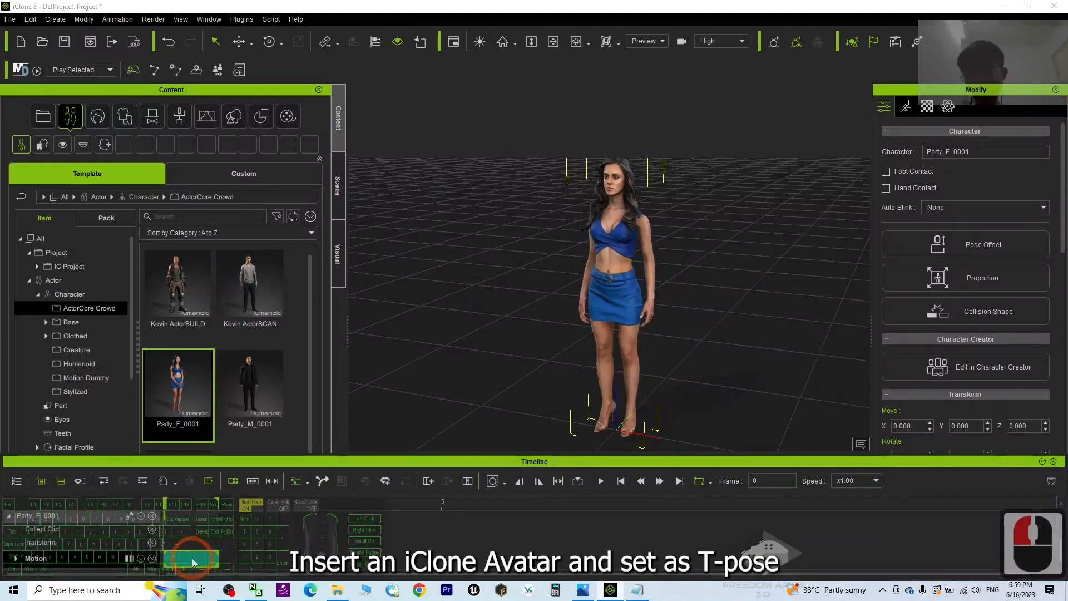
double_click(193, 562)
key(Delete)
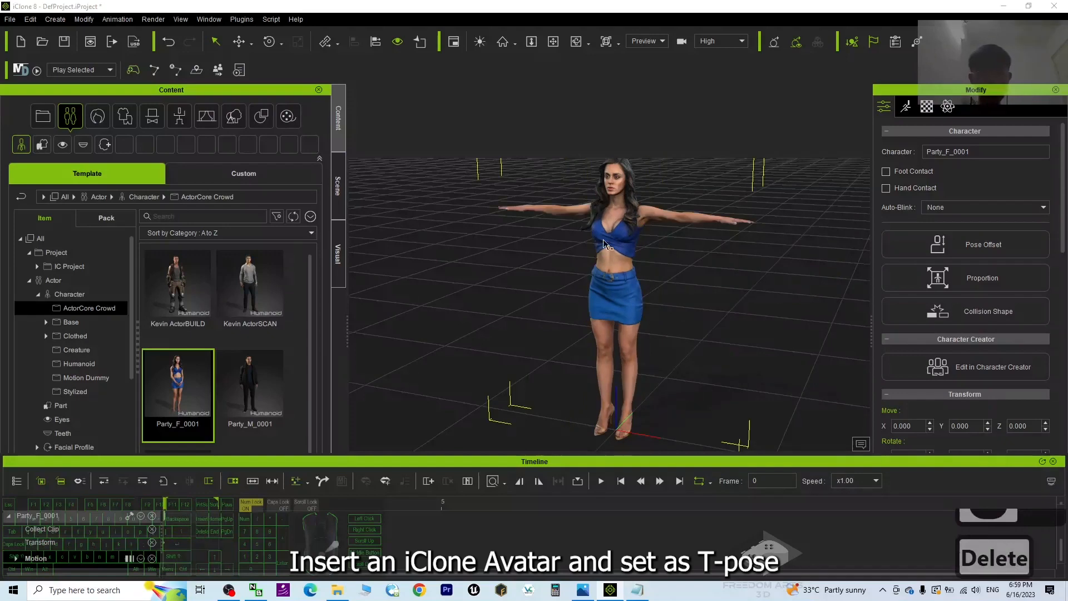
scroll(644, 209, down, 5)
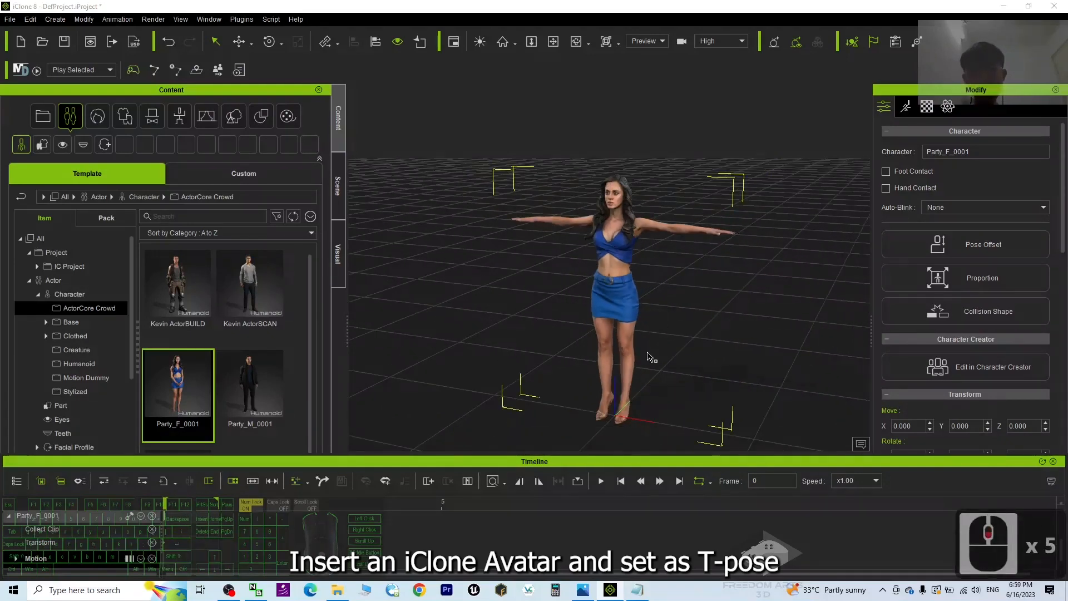
click(1053, 461)
- Open the Edit Motion Layer editor for the character and shift its window slightly
scroll(690, 248, down, 3)
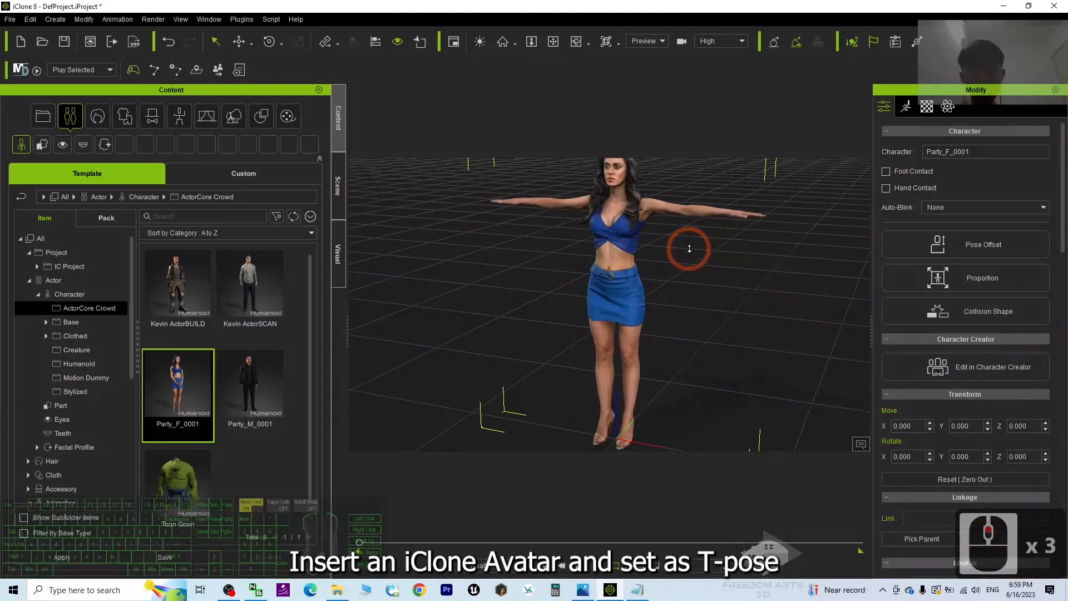
scroll(664, 280, down, 2)
drag(663, 280, 605, 288)
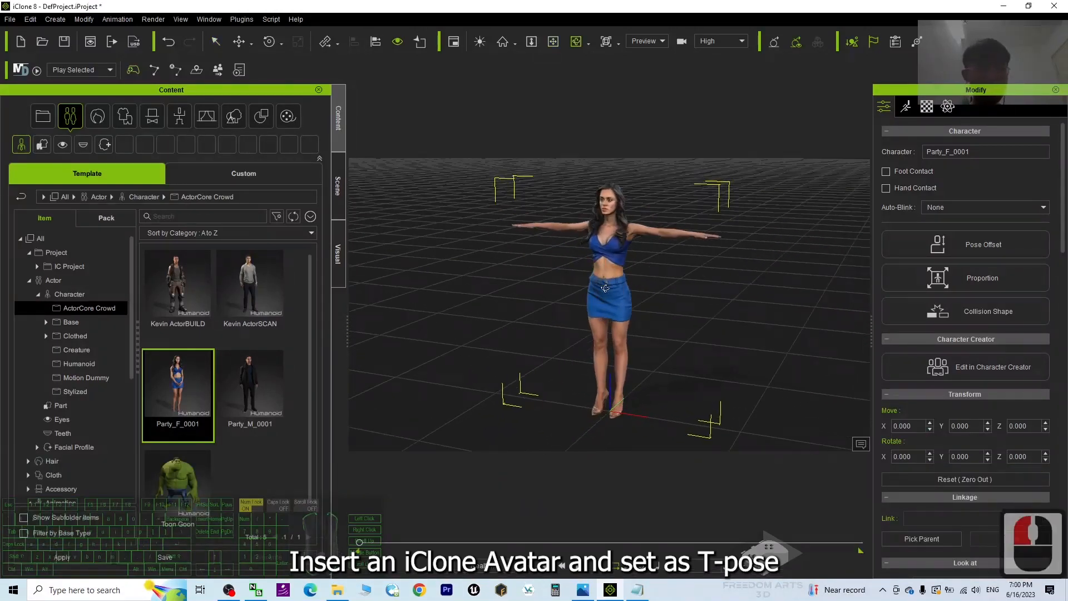
click(906, 111)
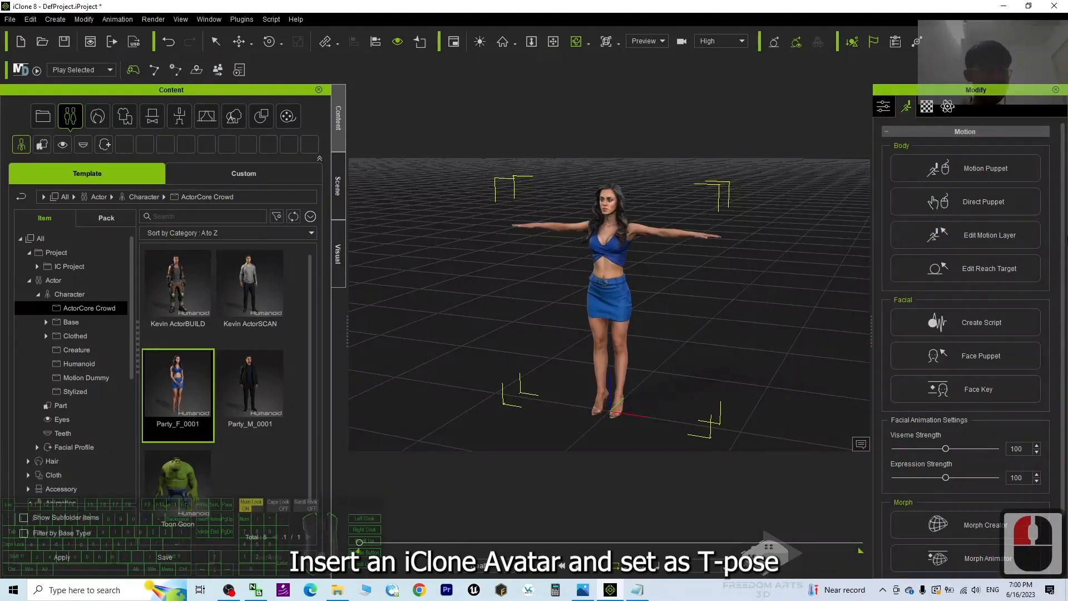
drag(1064, 218, 1065, 142)
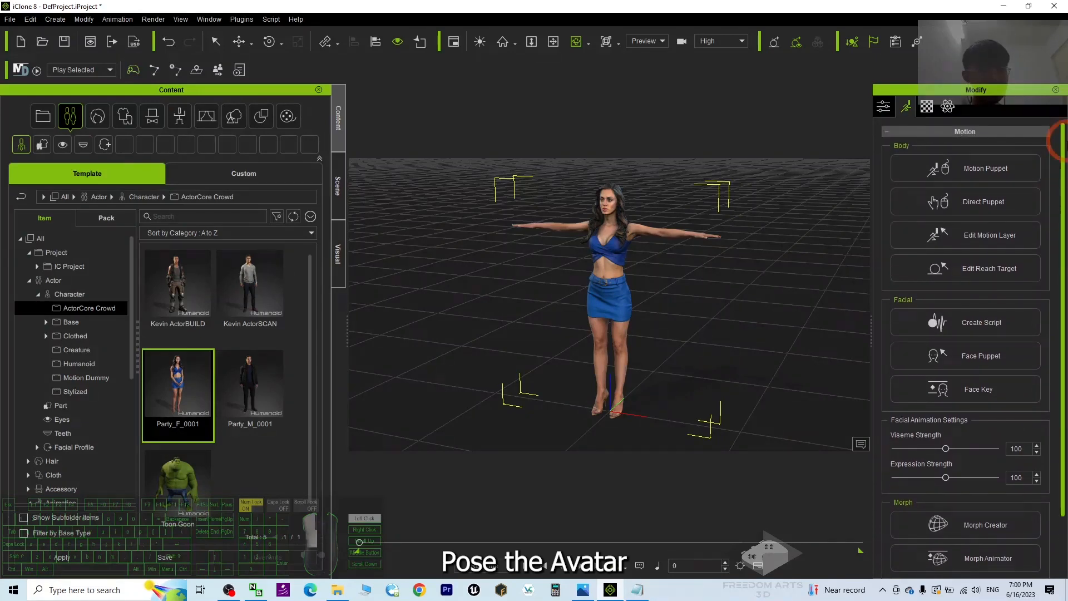
click(982, 233)
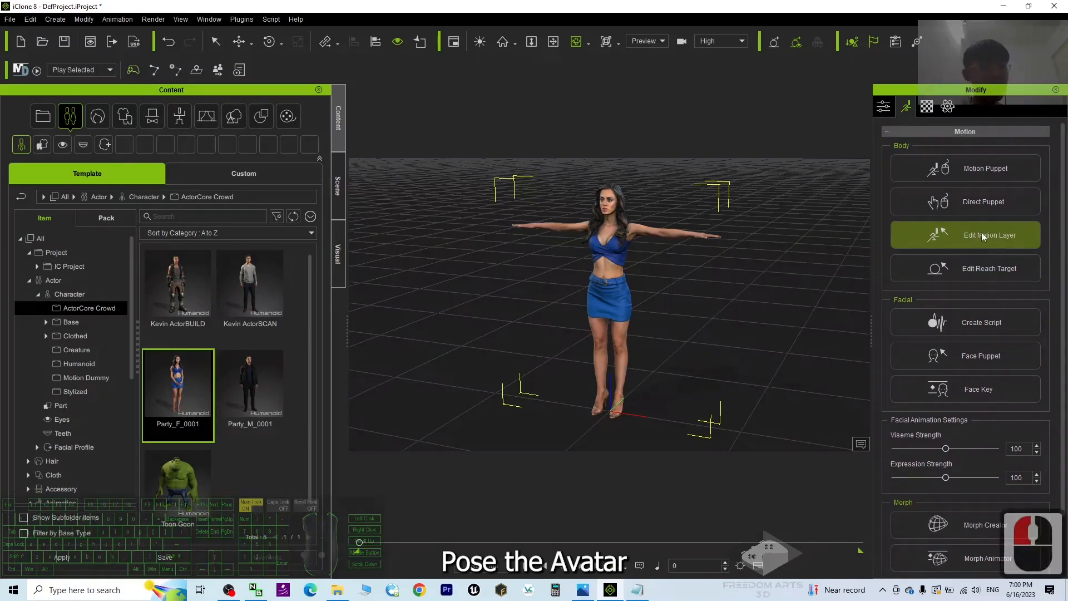
click(982, 234)
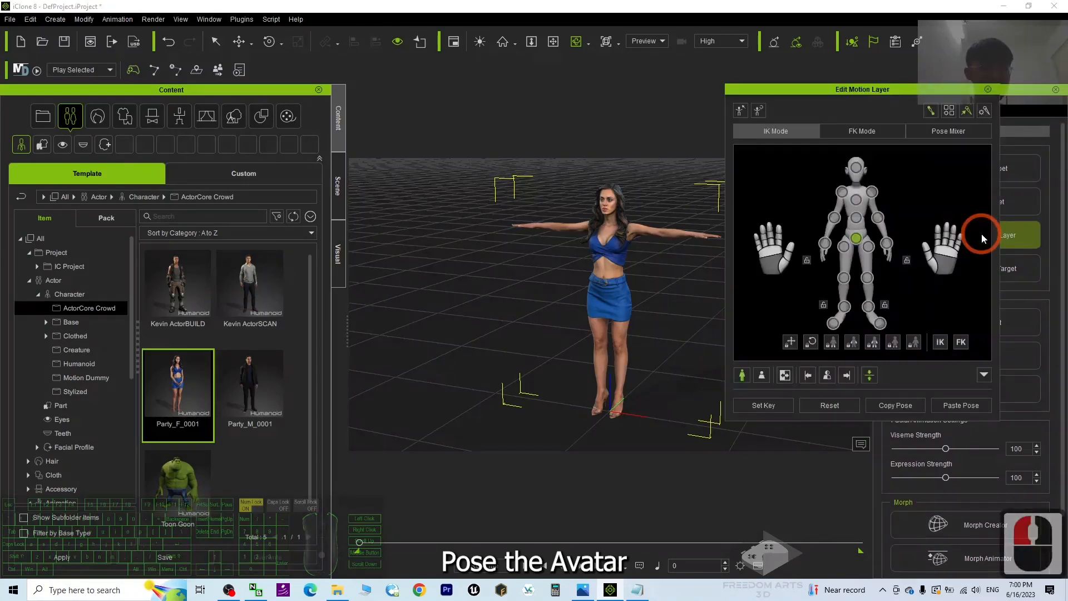
drag(898, 90, 908, 99)
- Lower the avatar's left arm from the T-pose toward her side, with the forearm slightly bent, using the motion layer bones
scroll(647, 313, up, 5)
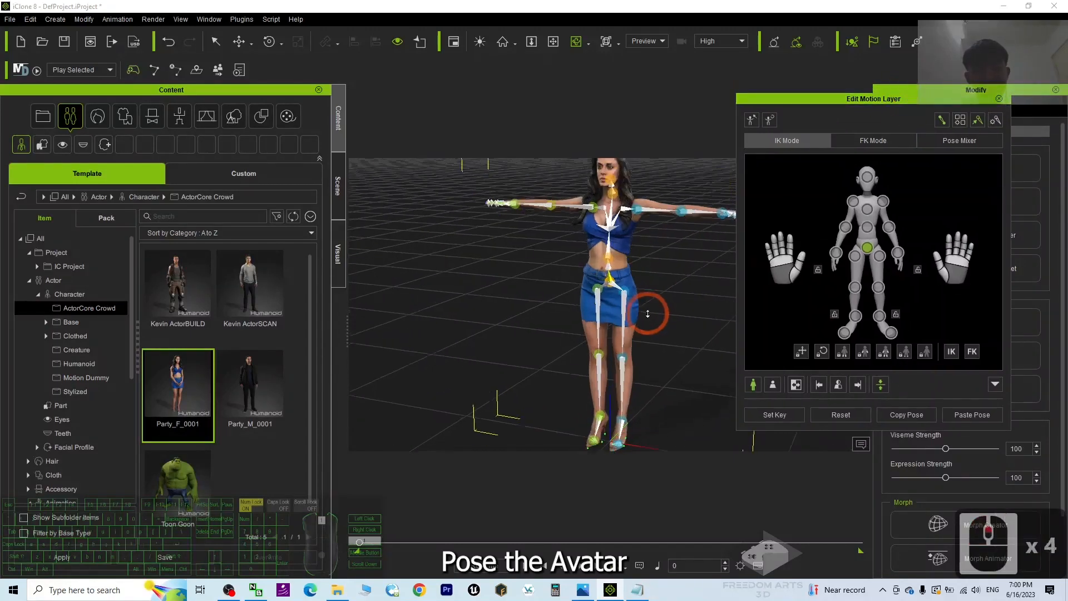
scroll(647, 314, down, 7)
scroll(648, 305, up, 3)
key(x)
drag(695, 302, 655, 306)
key(c)
mouse_move(540, 285)
mouse_down()
mouse_move(523, 282)
mouse_move(548, 279)
mouse_up()
scroll(604, 231, up, 7)
scroll(594, 341, down, 7)
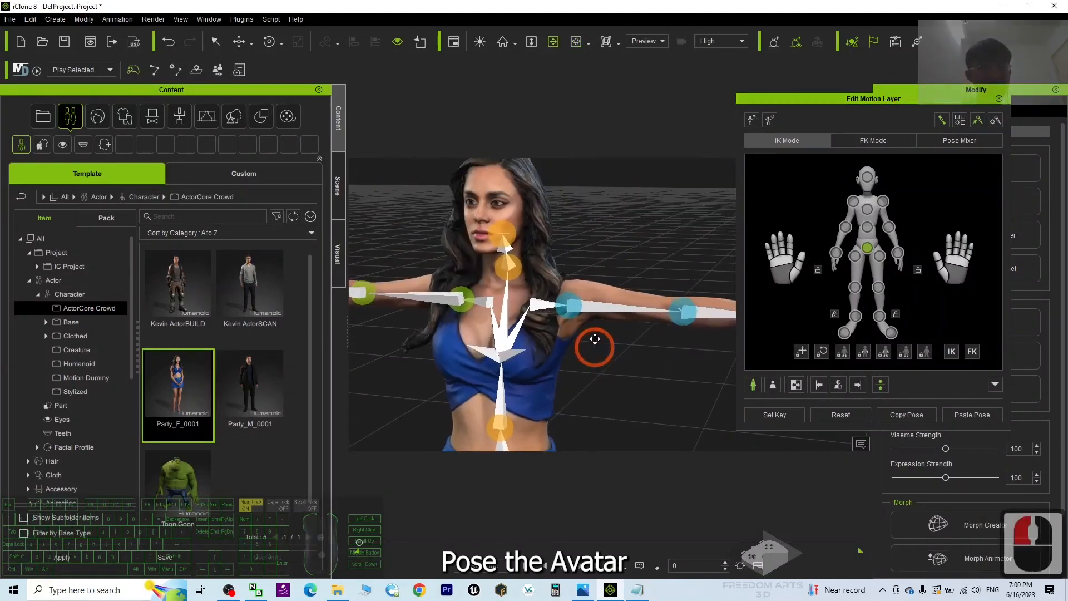
click(713, 314)
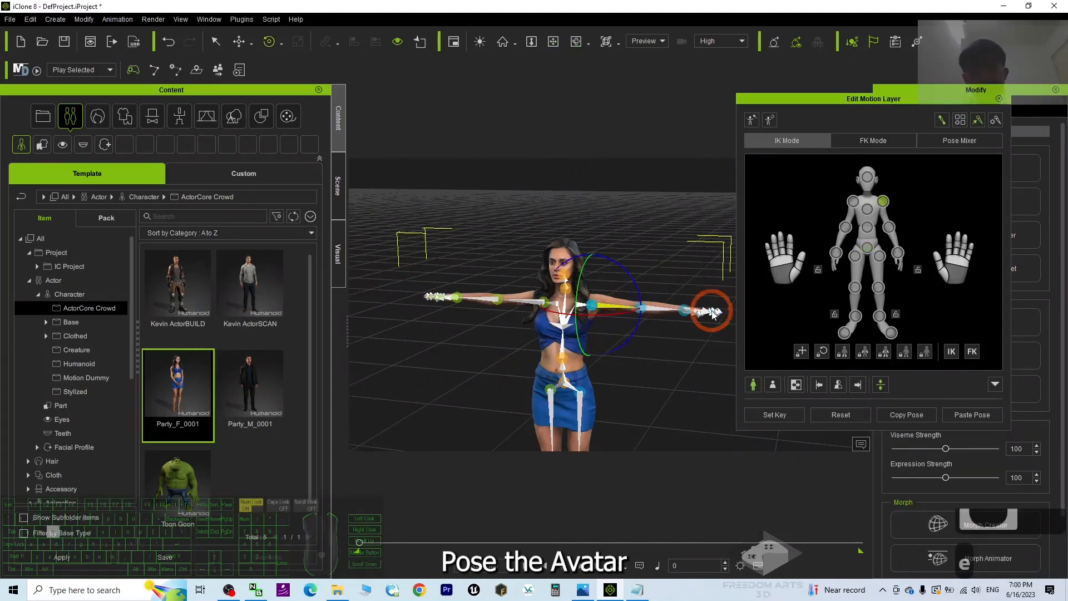
drag(626, 349, 621, 333)
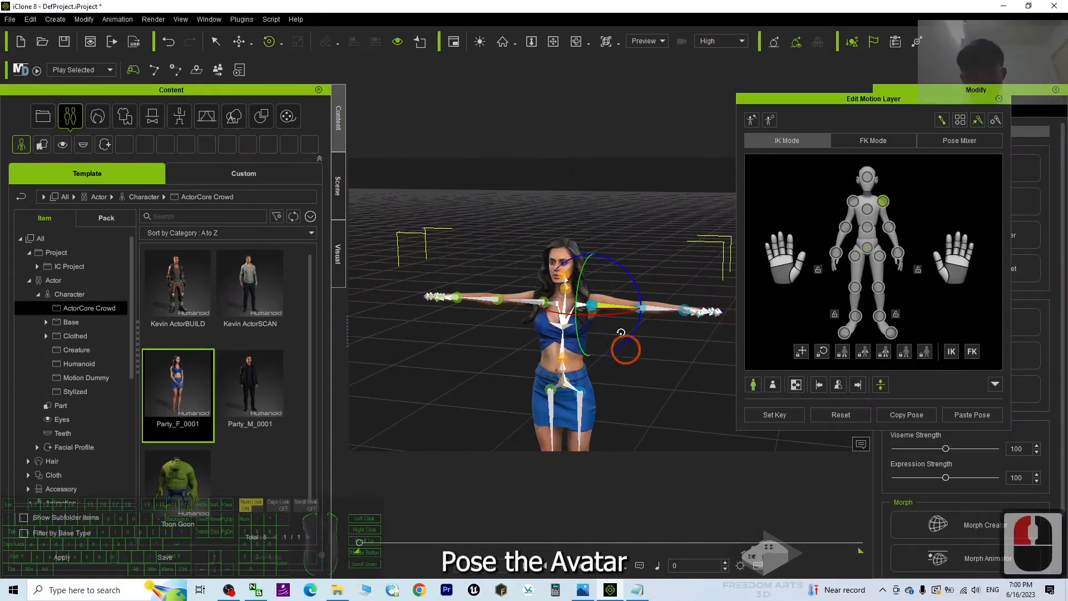
click(654, 310)
double_click(612, 307)
click(661, 309)
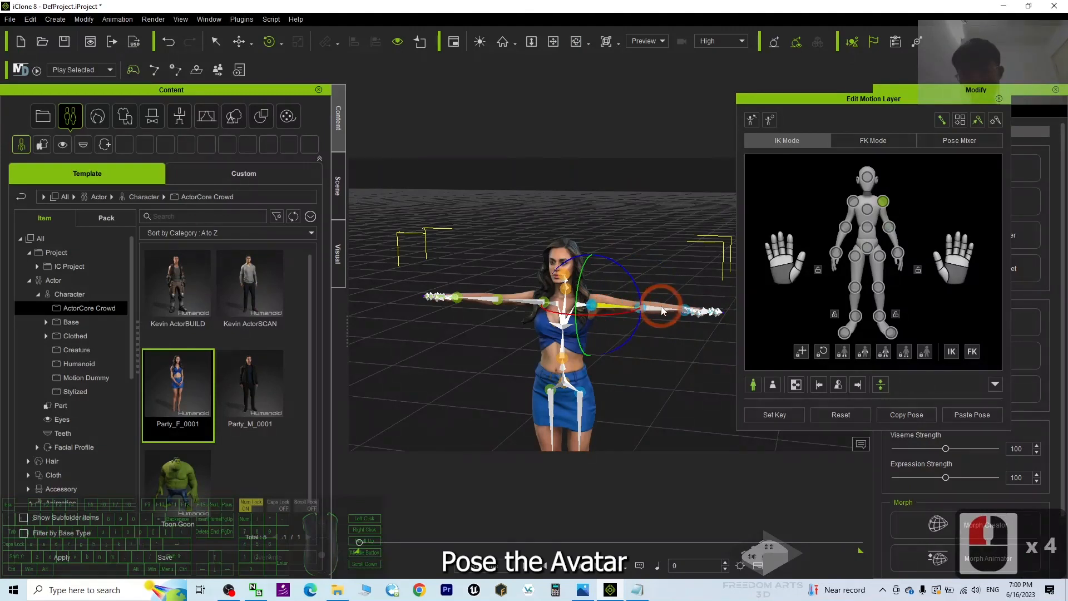
key(e)
key(r)
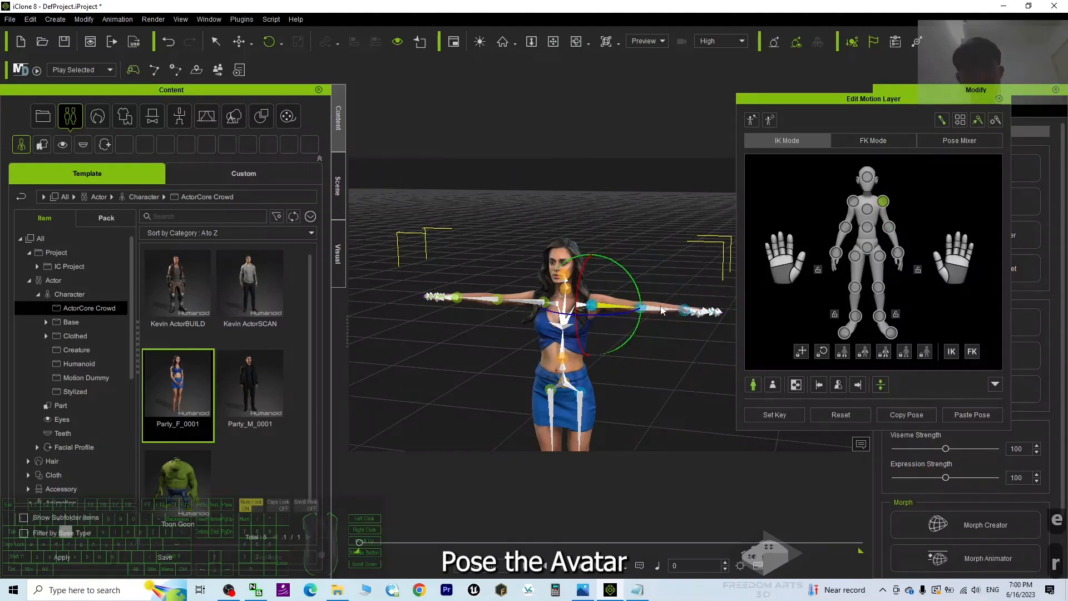
key(w)
key(w)
key(w)
key(w)
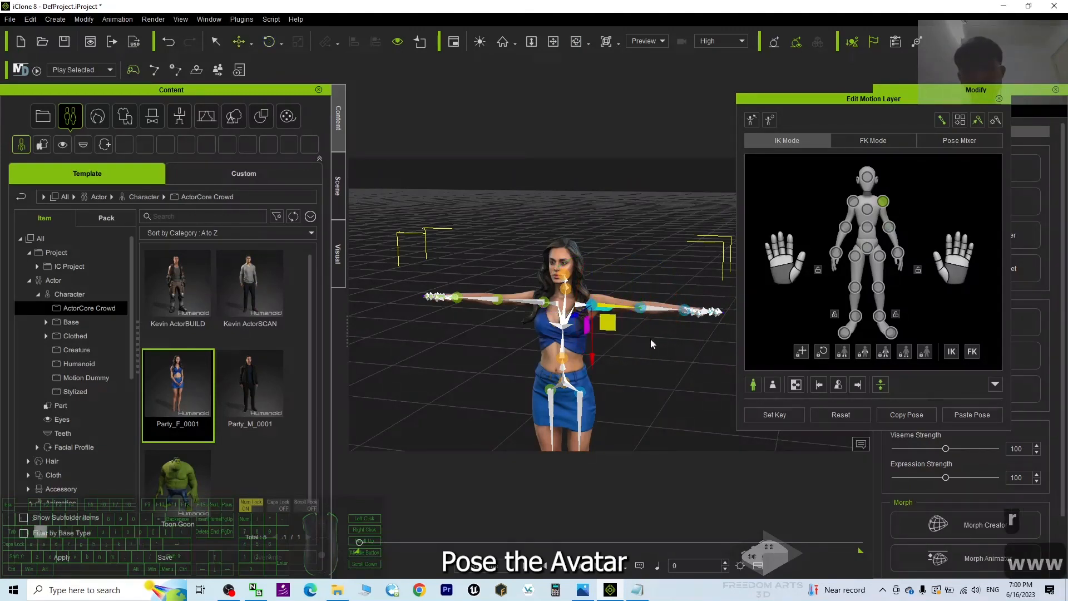
drag(591, 246, 617, 366)
key(e)
click(624, 363)
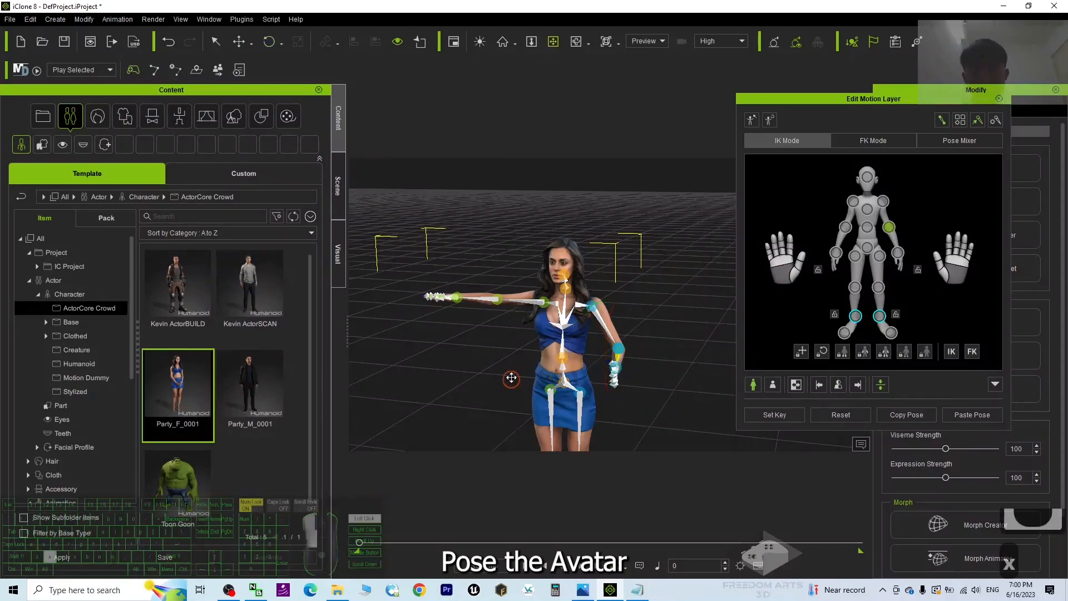
- Rotate the avatar's right upper arm down from the T-pose so the arm hangs diagonally beside her body
click(522, 250)
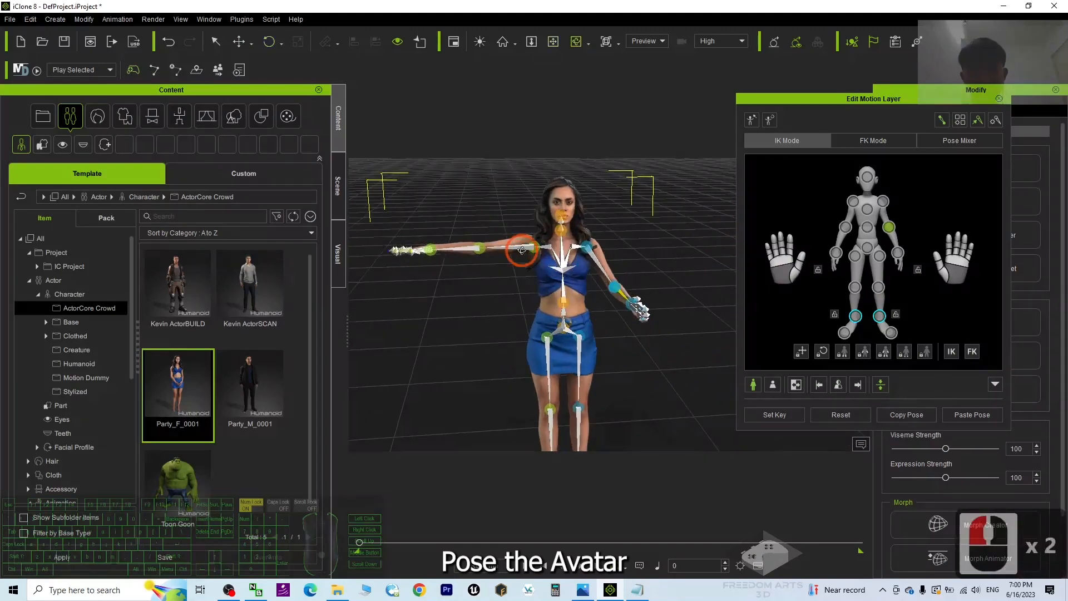
key(e)
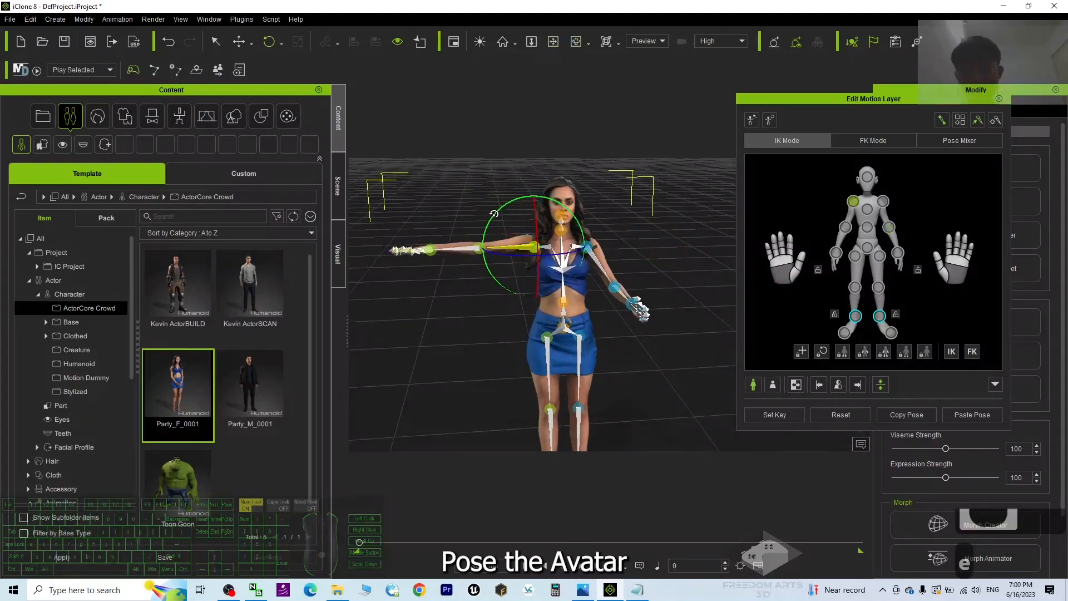
drag(494, 213, 485, 263)
scroll(624, 367, down, 4)
key(x)
drag(624, 365, 635, 329)
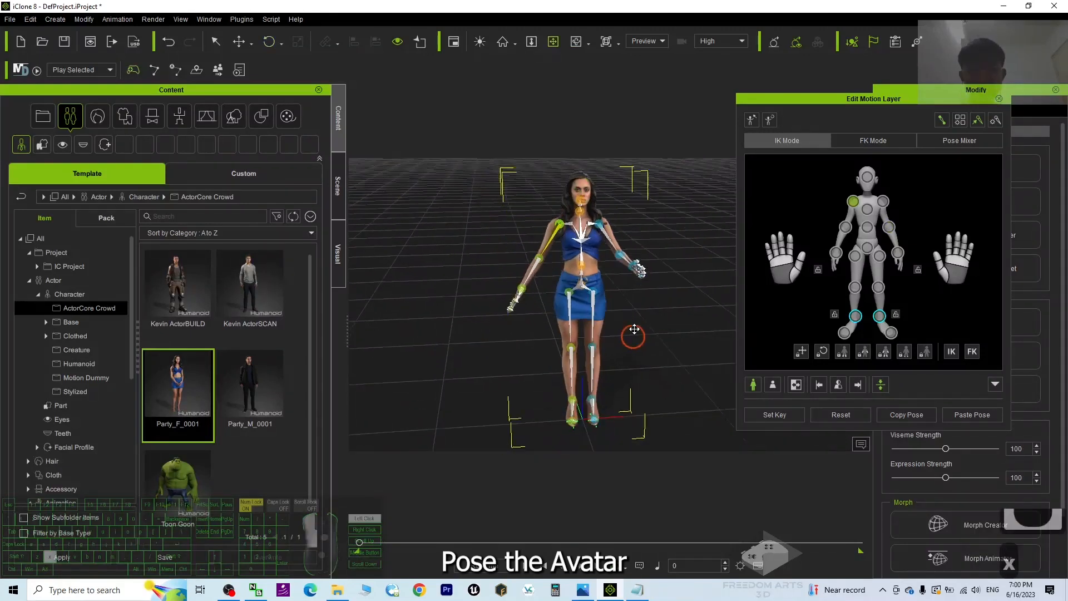
- Try to rotate the avatar's left thigh bone at the hip
scroll(635, 312, up, 2)
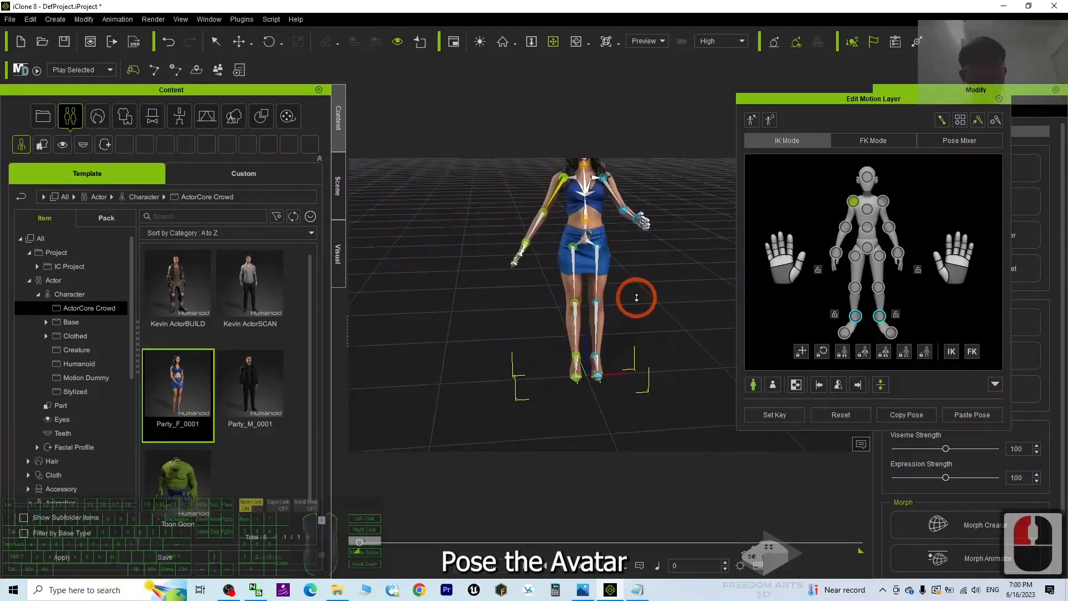
click(593, 246)
key(e)
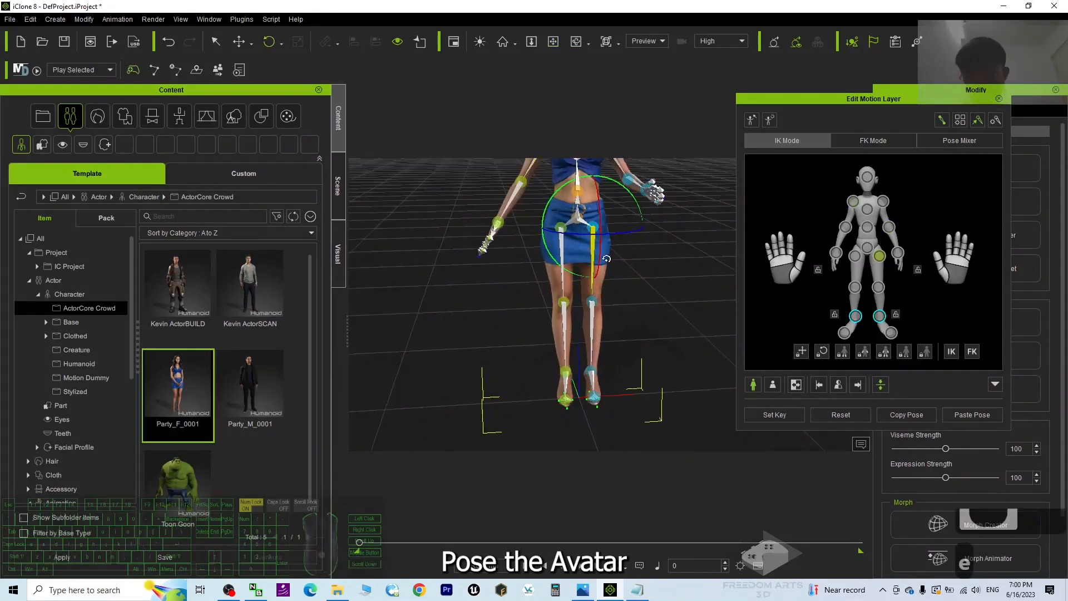
mouse_move(598, 196)
mouse_down()
mouse_move(596, 215)
mouse_move(597, 201)
mouse_up()
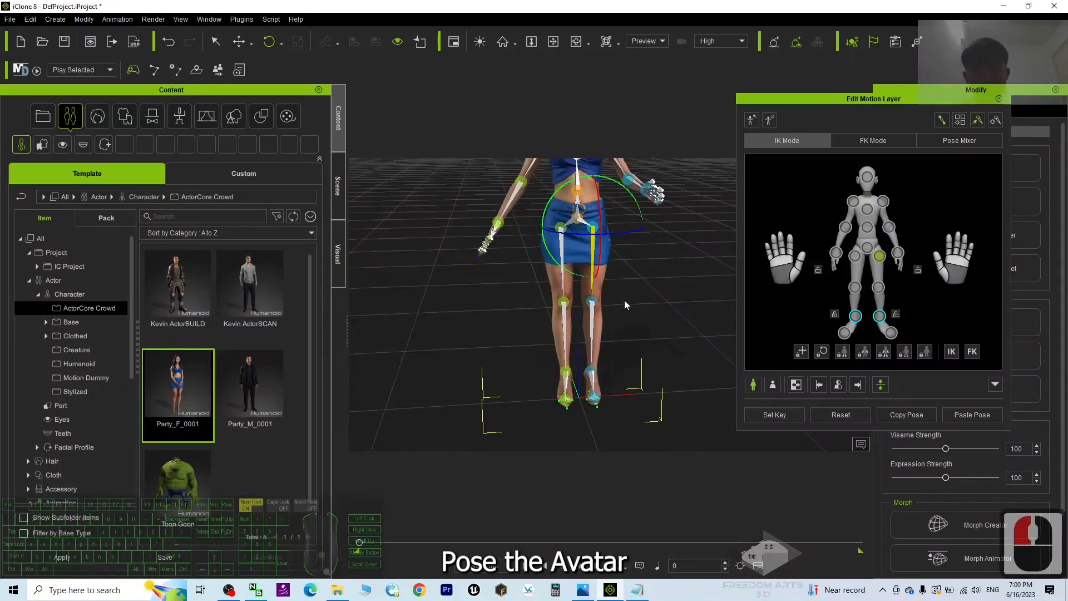
scroll(633, 344, up, 2)
key(x)
drag(632, 343, 670, 346)
key(c)
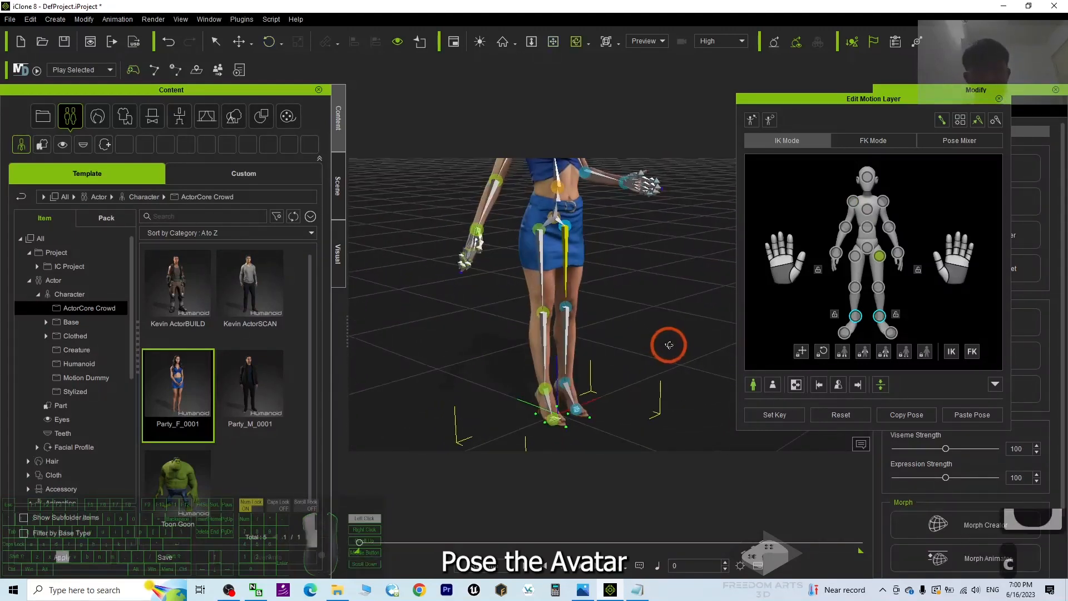
- Move the left toe bone up and forward so the left foot lifts off the ground with the knee bent
scroll(645, 365, up, 3)
scroll(611, 384, down, 2)
key(x)
drag(620, 386, 604, 312)
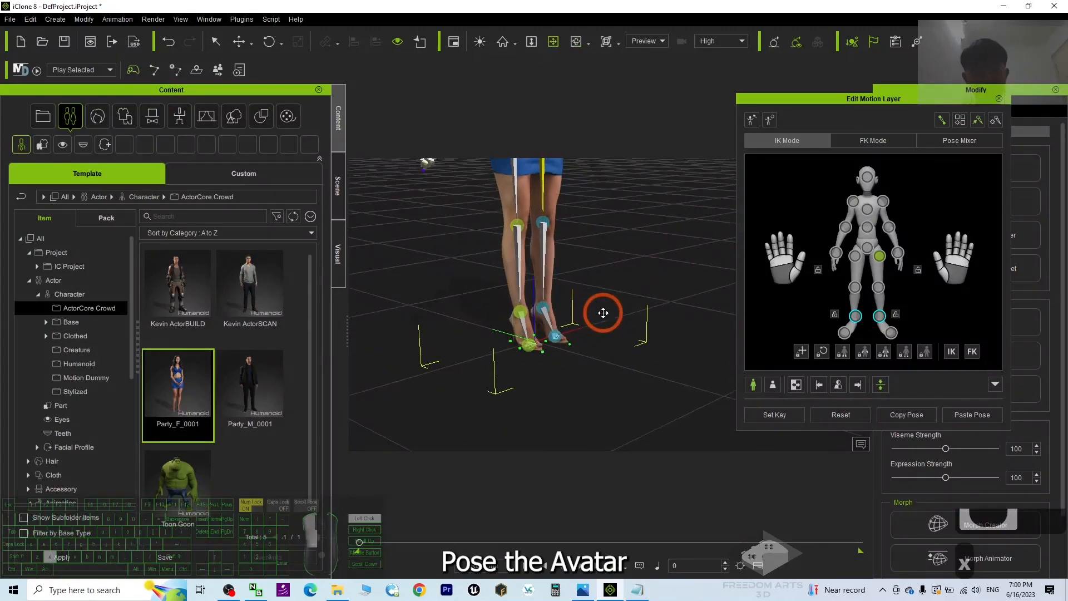
scroll(603, 312, up, 7)
drag(541, 330, 537, 343)
double_click(454, 396)
scroll(455, 394, down, 6)
drag(486, 392, 616, 385)
key(w)
key(w)
key(w)
key(w)
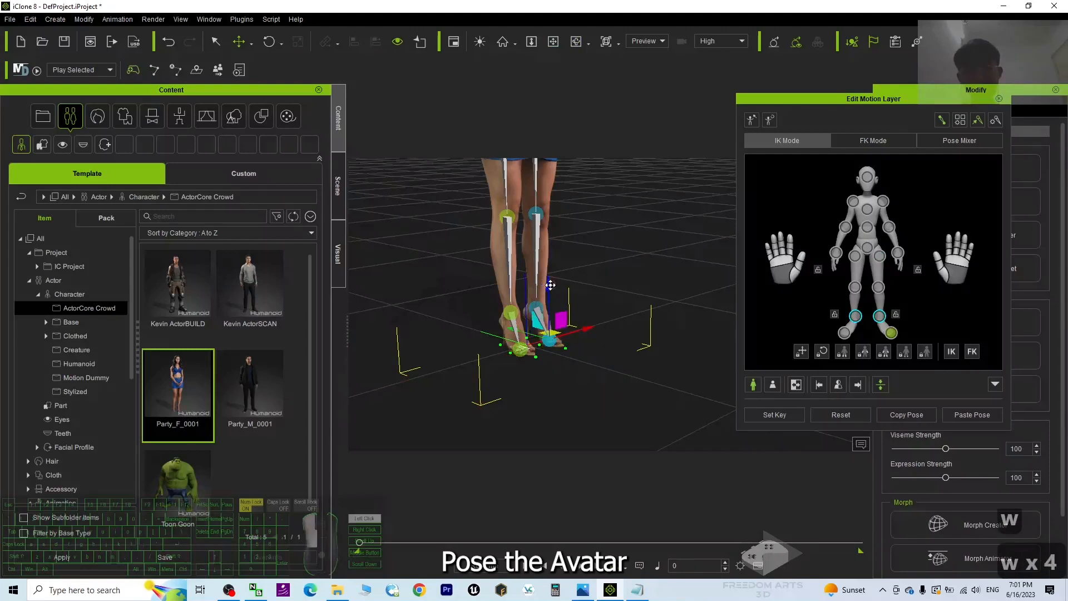
drag(550, 284, 577, 274)
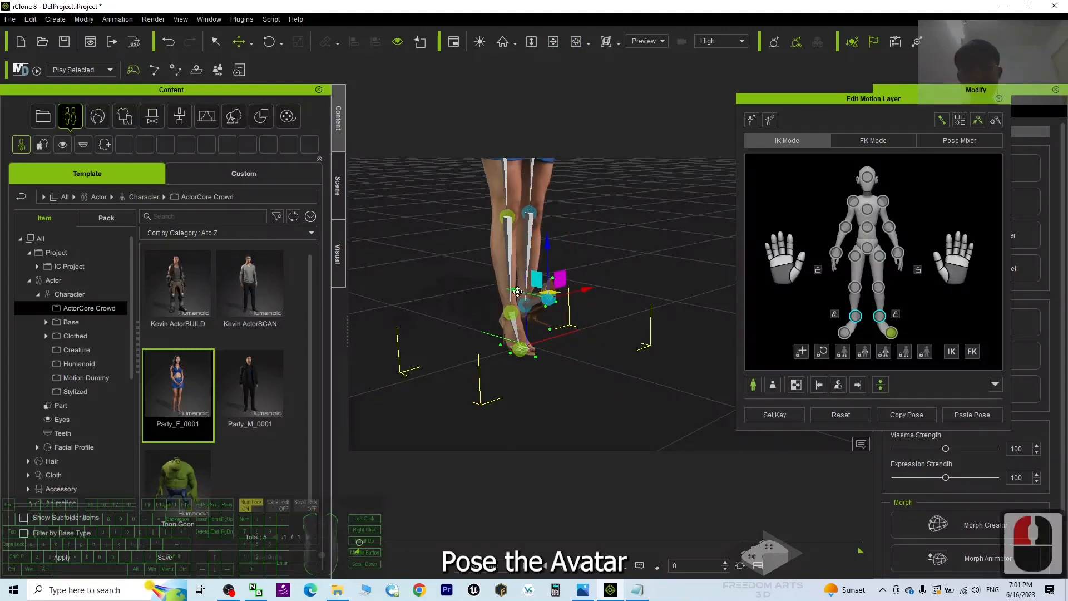
drag(517, 291, 596, 219)
- Shift the raised left foot slightly further forward using its toe bone
scroll(579, 234, up, 4)
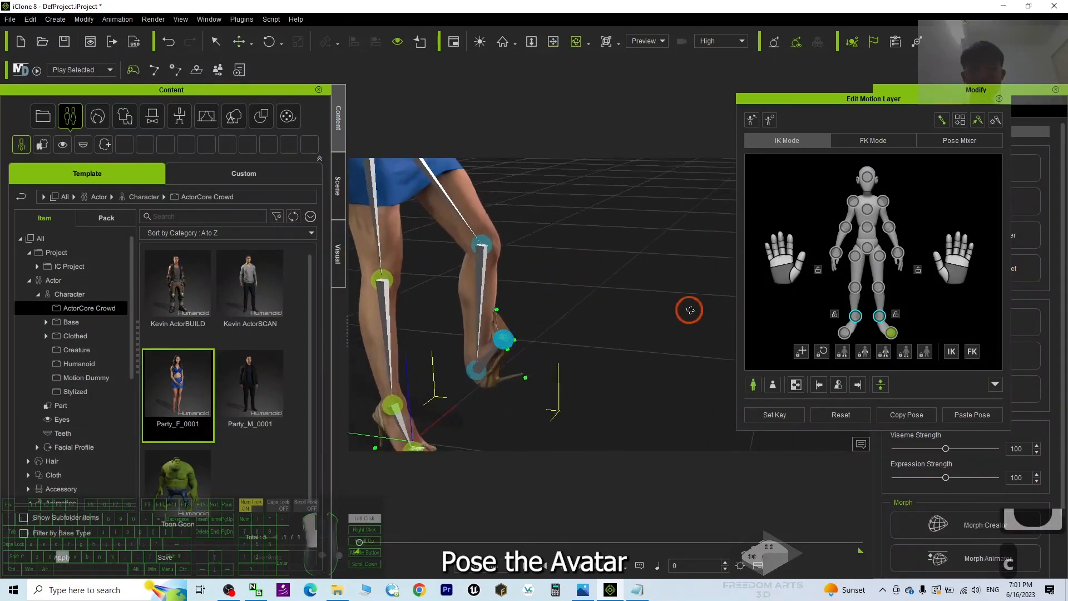
key(w)
drag(456, 335, 523, 366)
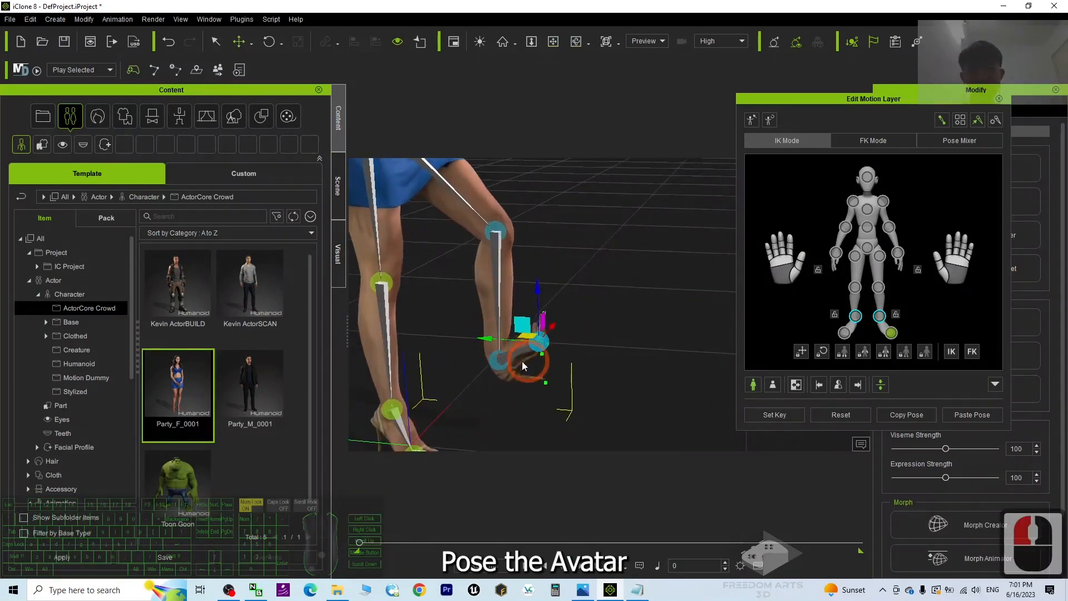
- Raise the left foot bone higher and angle the foot so its toes point forward and slightly down
key(e)
key(w)
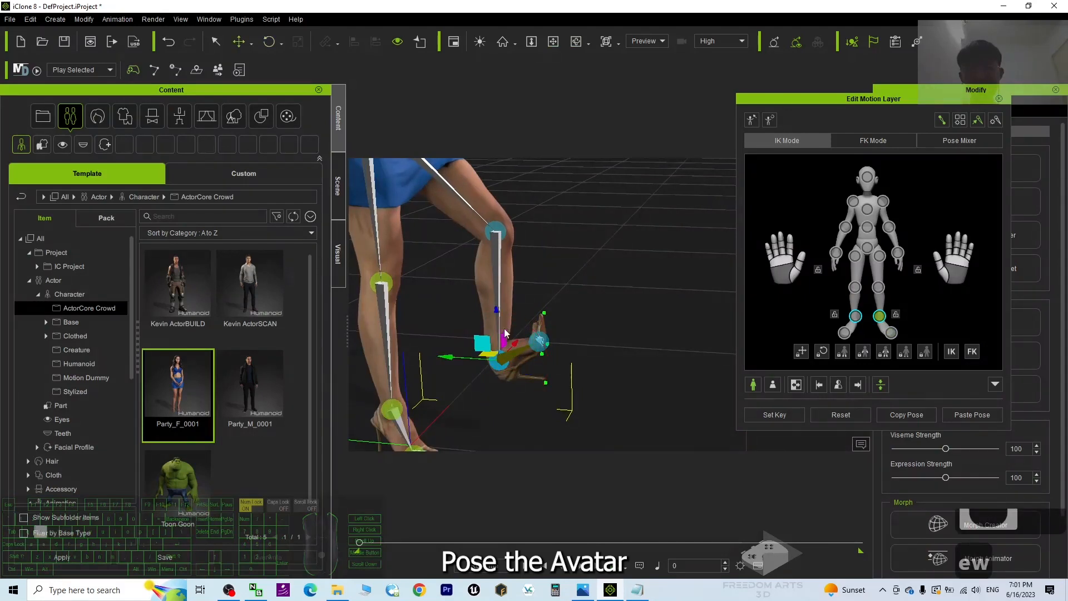
key(e)
key(w)
key(w)
key(w)
key(w)
key(w)
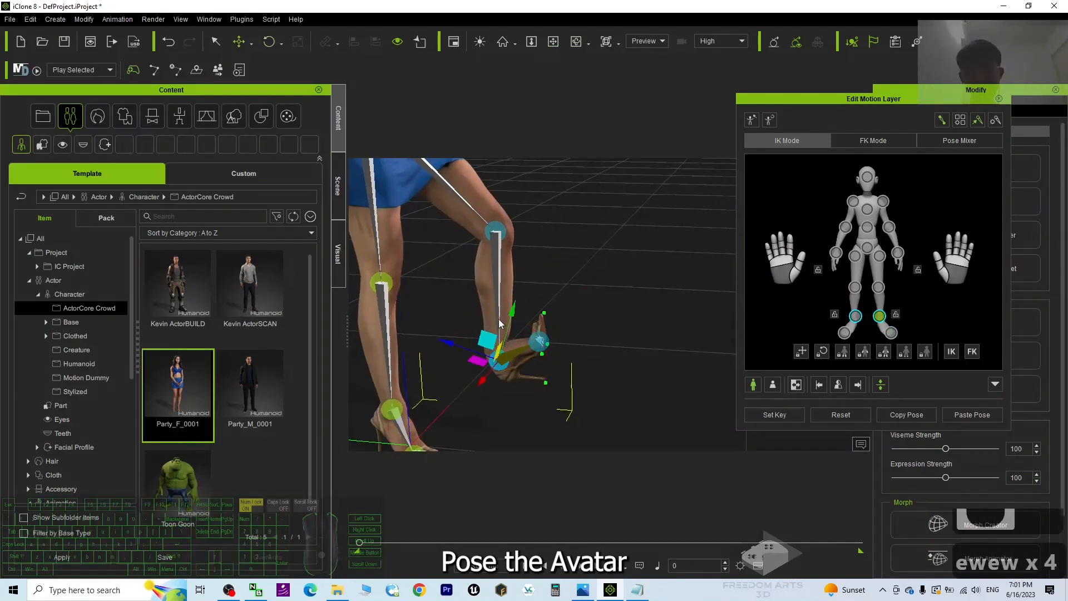
drag(498, 313, 542, 307)
key(e)
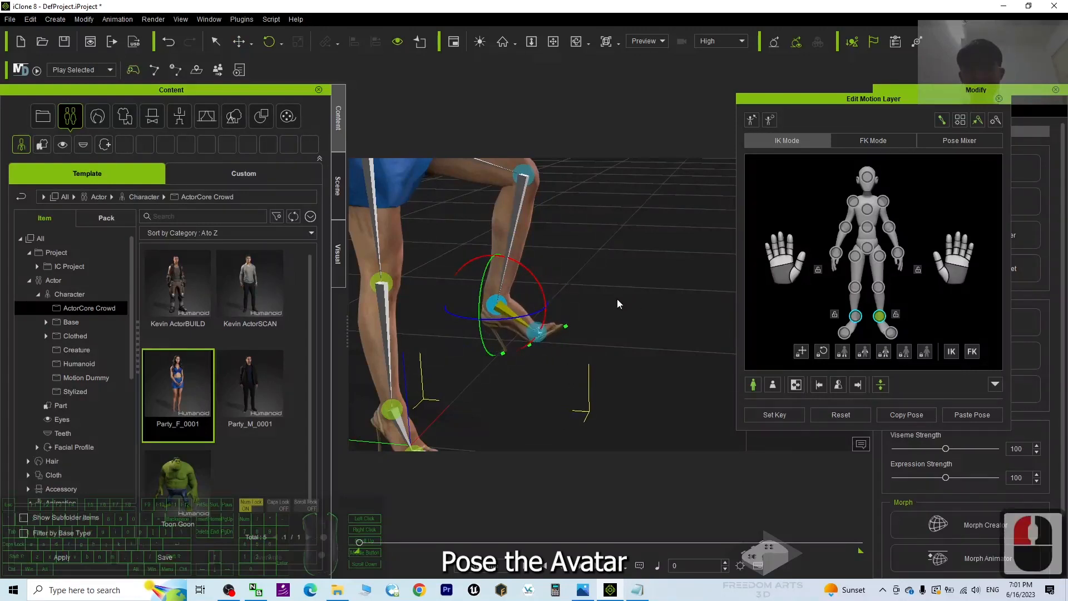
- Rotate the left thigh bone outward so the bent knee swings away from the right leg
scroll(618, 304, down, 4)
key(x)
drag(619, 302, 394, 298)
key(c)
key(e)
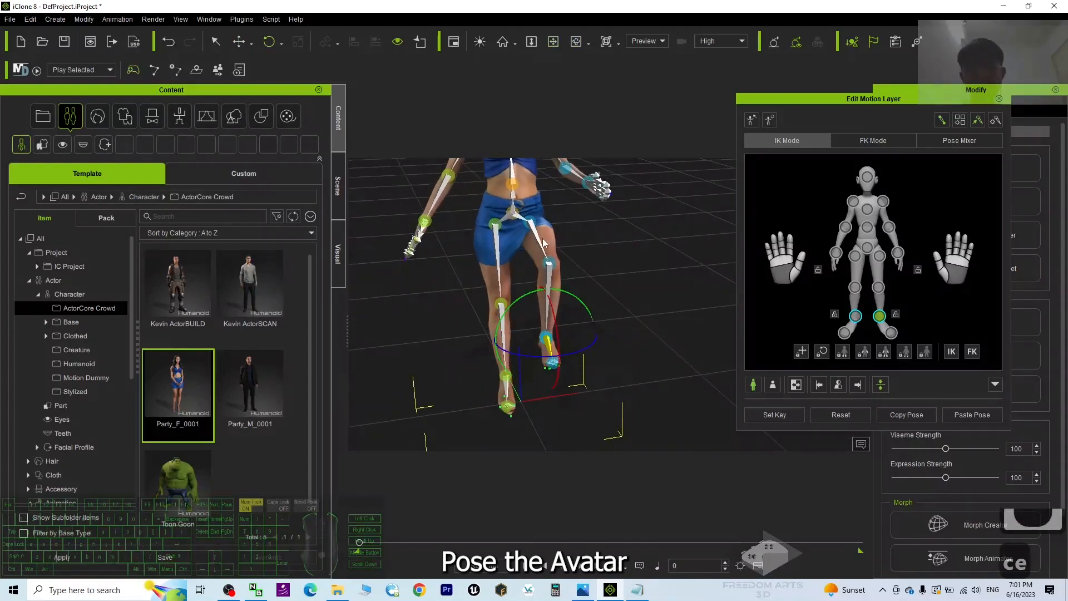
double_click(539, 239)
drag(522, 231, 562, 324)
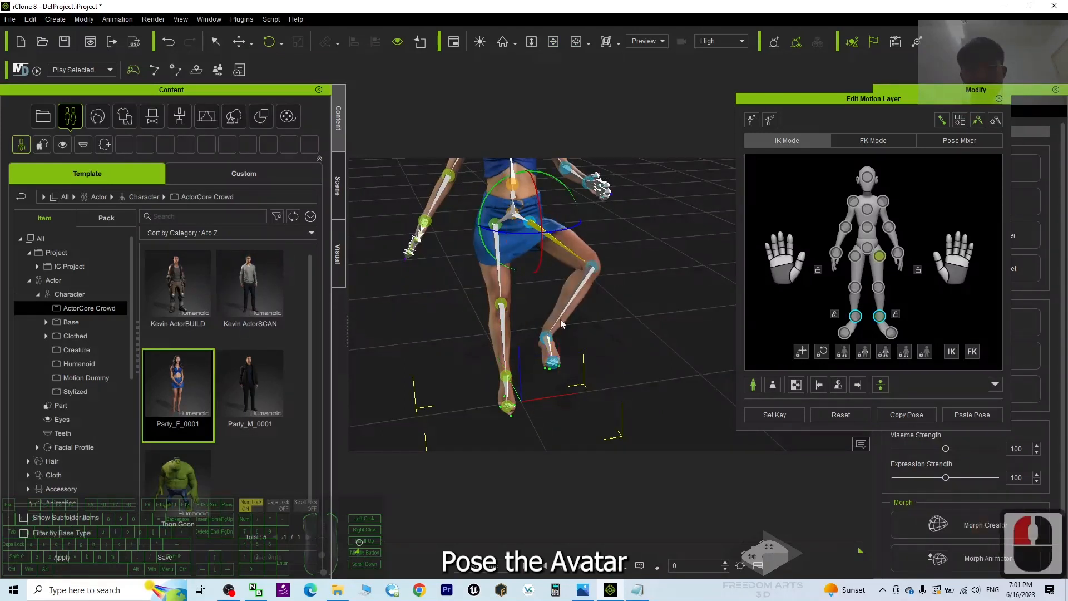
- Move the left foot bone sideways, away from the standing right leg
click(547, 353)
key(w)
key(w)
key(w)
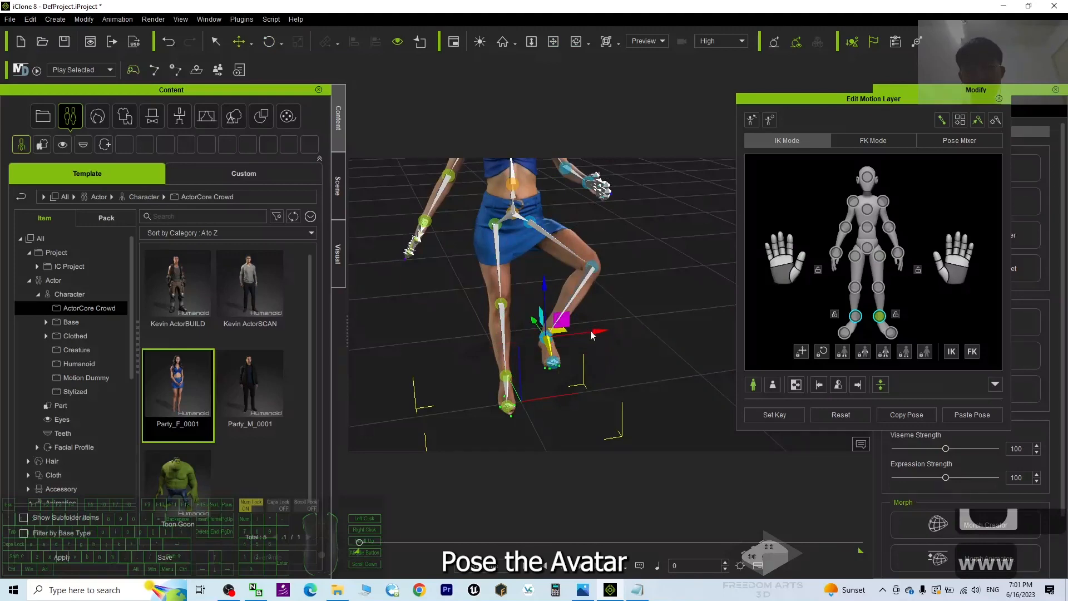
drag(591, 334, 626, 330)
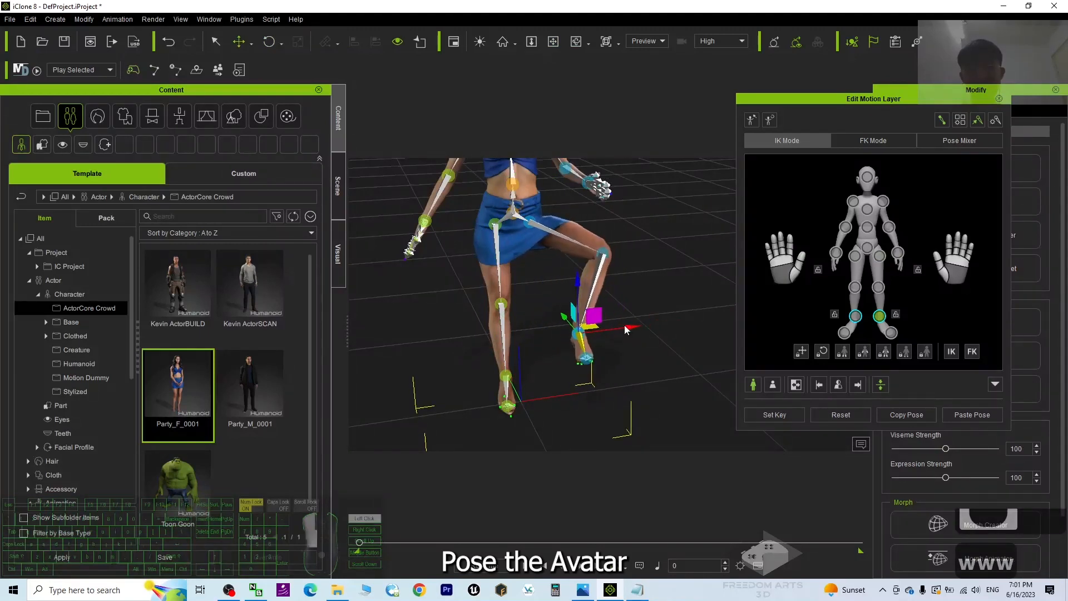
- Rotate the left shin bone to bring the bent left knee slightly inward
right_drag(662, 262, 524, 307)
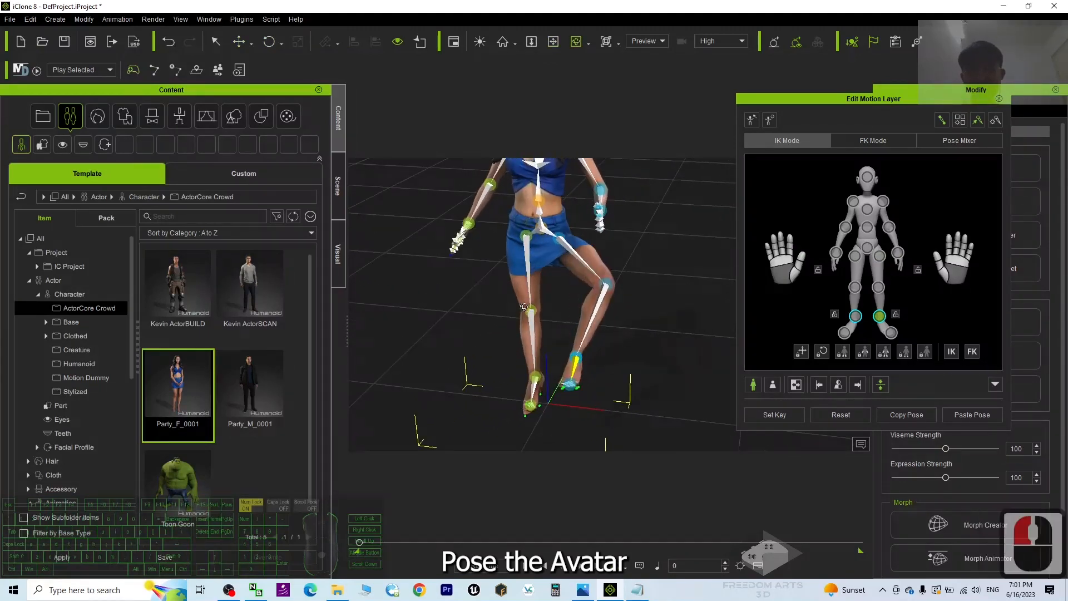
click(602, 295)
key(e)
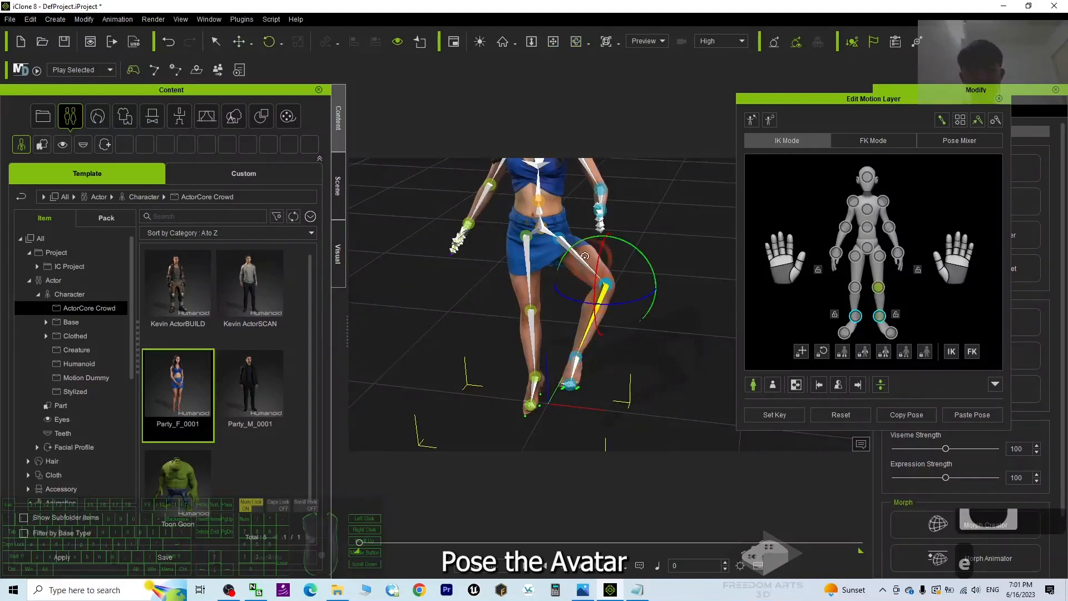
key(e)
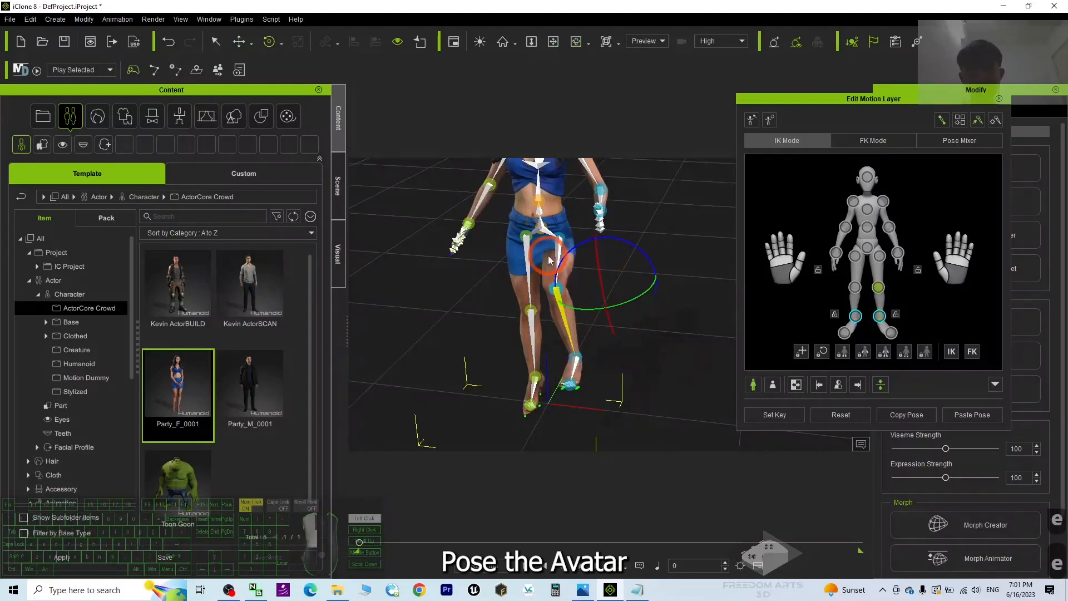
drag(561, 258, 606, 354)
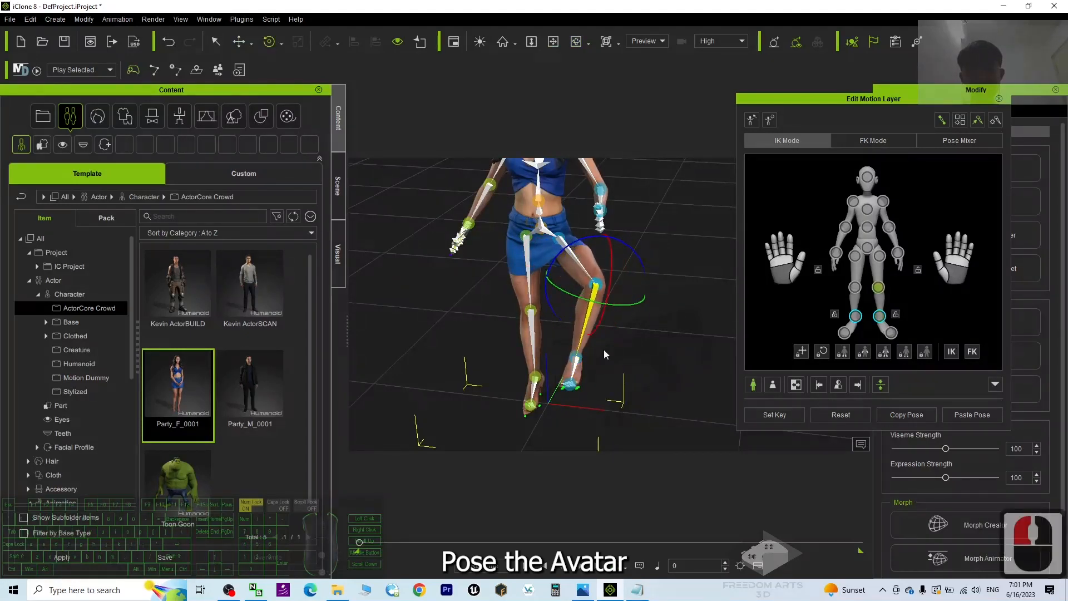
- Move the left foot bone further outward and slightly higher
click(579, 369)
key(e)
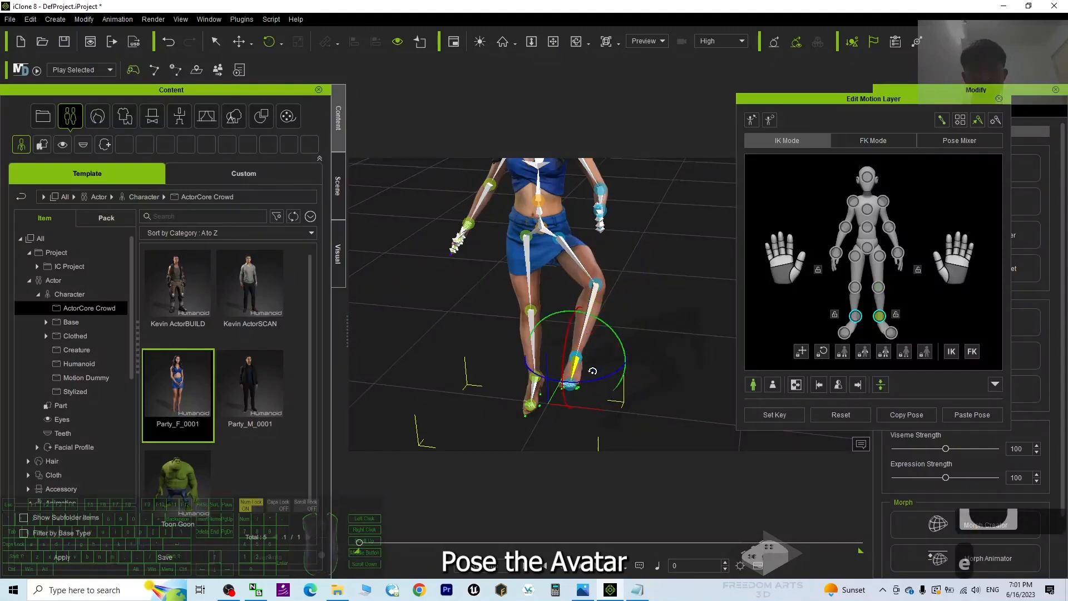
drag(603, 352, 619, 345)
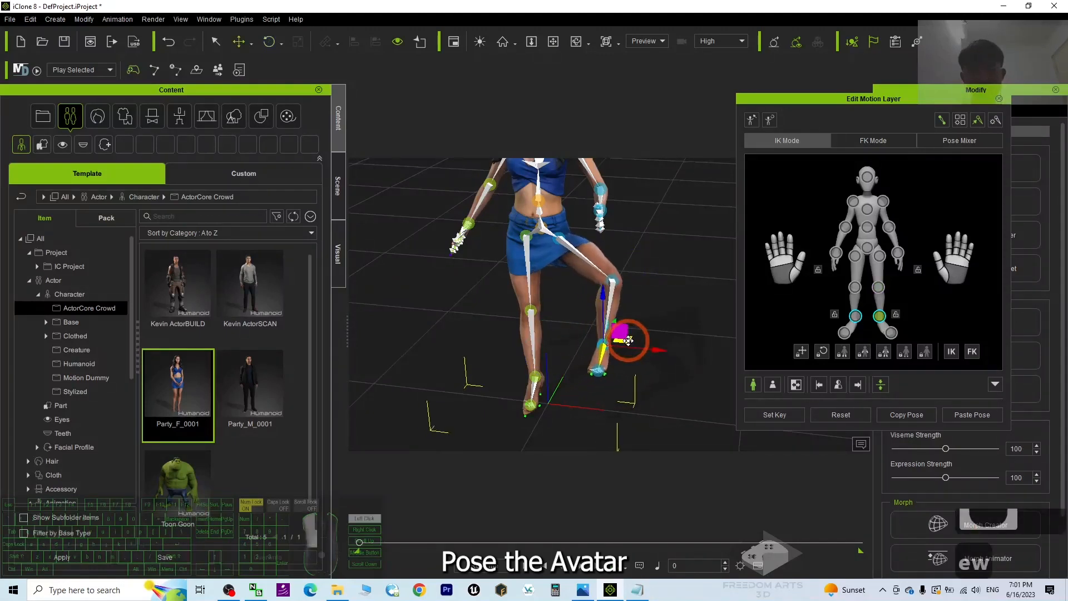
- Nudge the left knee inward by moving the left shin bone toward the right leg
key(x)
key(c)
drag(669, 278, 606, 312)
key(e)
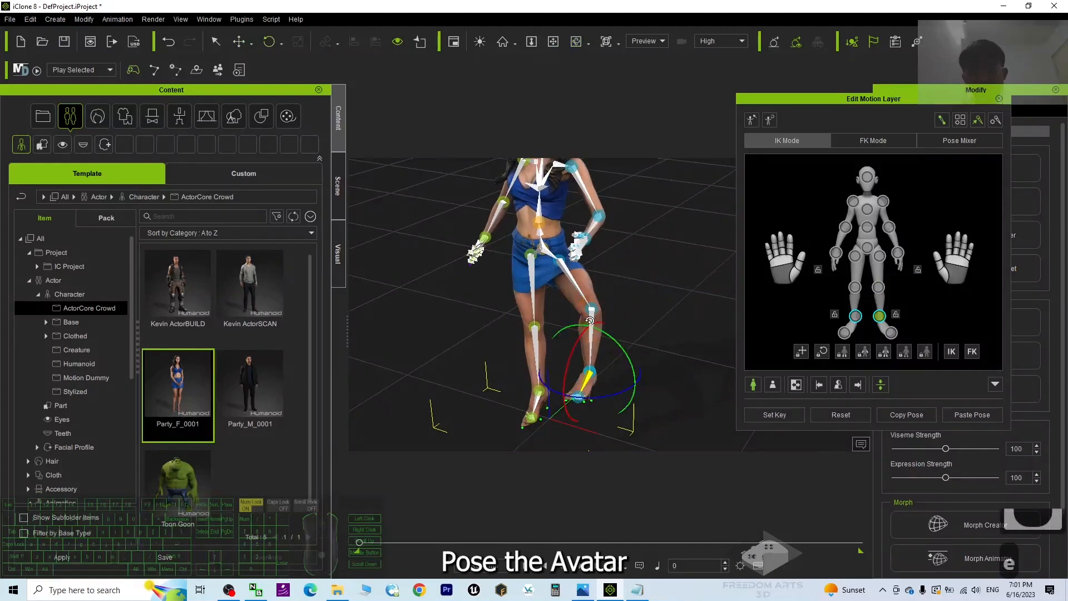
double_click(594, 319)
key(w)
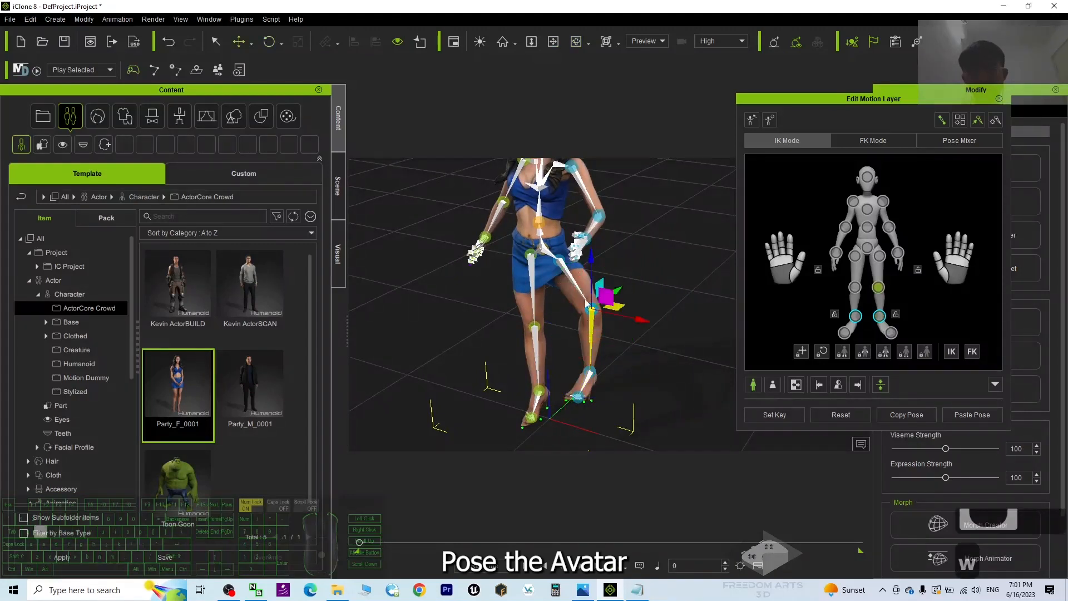
drag(619, 308, 586, 311)
key(x)
key(c)
drag(383, 358, 645, 395)
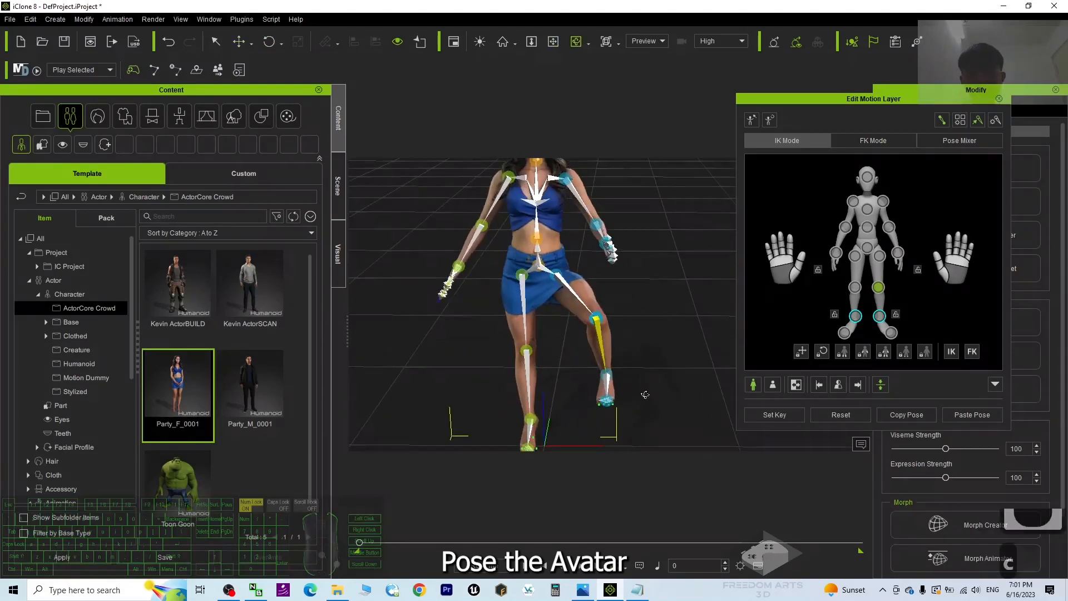
- Rotate the left foot bone so the toes point outward
click(606, 382)
key(e)
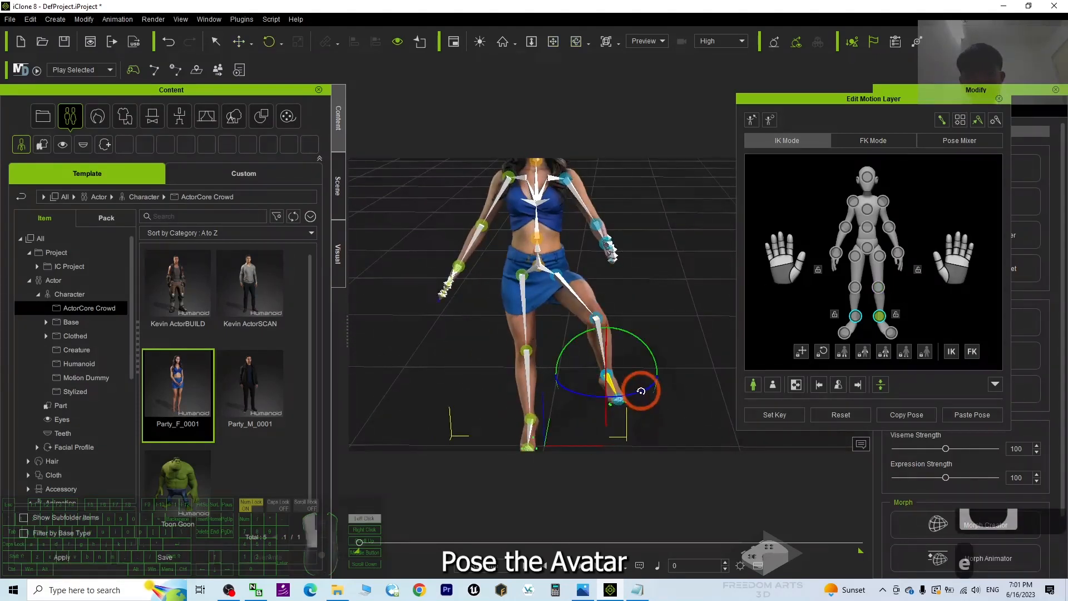
scroll(548, 349, down, 6)
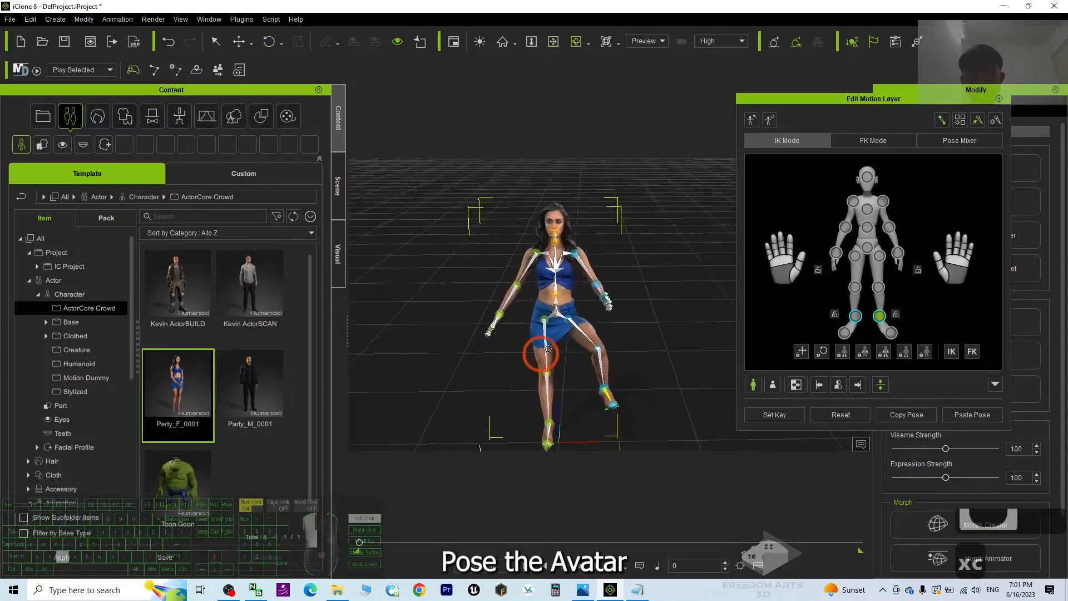
- Pose the fingers of the avatar's right hand, picking their bones in the motion layer's hand diagram
drag(547, 349, 649, 336)
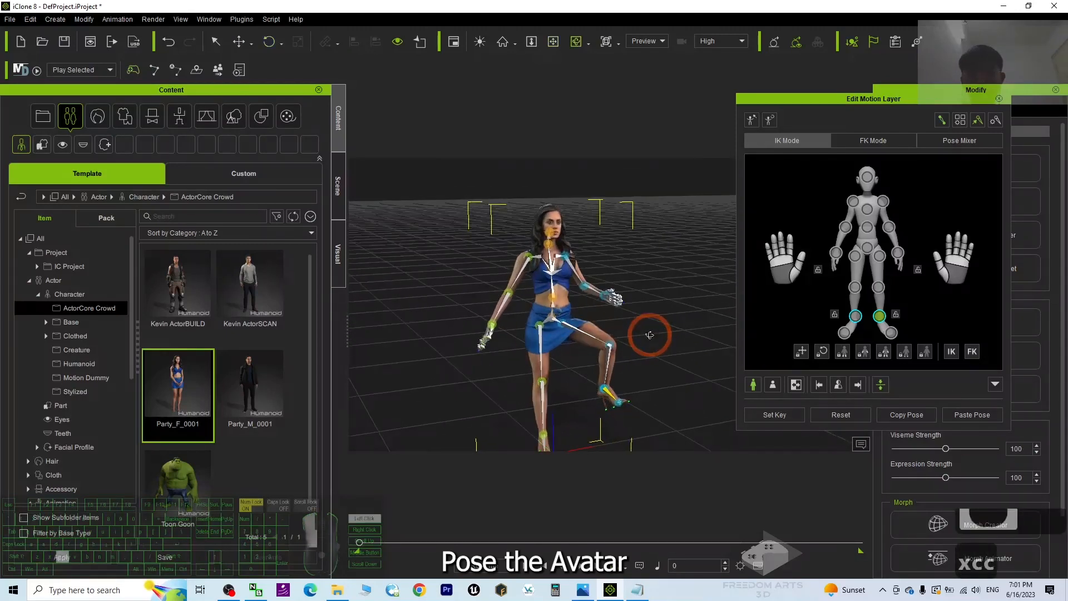
scroll(649, 336, up, 6)
key(x)
key(c)
drag(450, 356, 567, 304)
scroll(675, 272, up, 3)
key(x)
scroll(558, 307, up, 3)
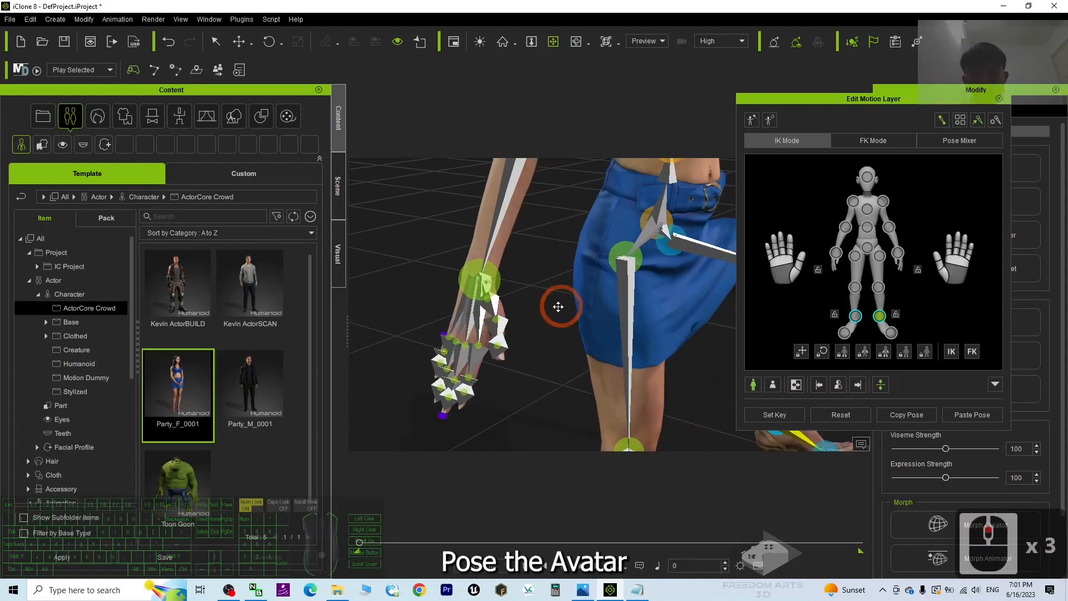
double_click(469, 312)
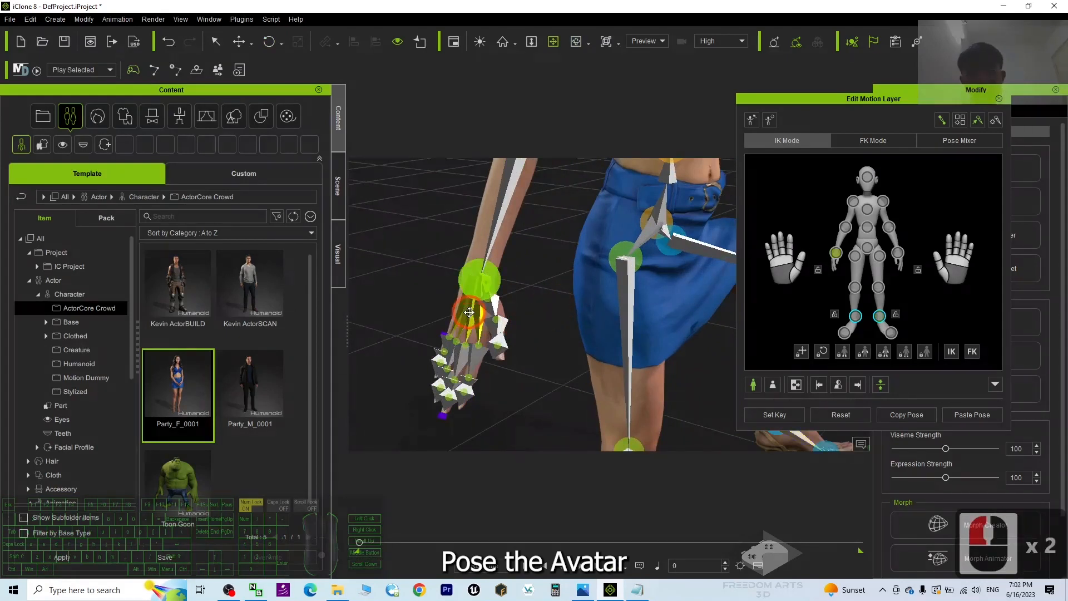
click(782, 269)
double_click(781, 268)
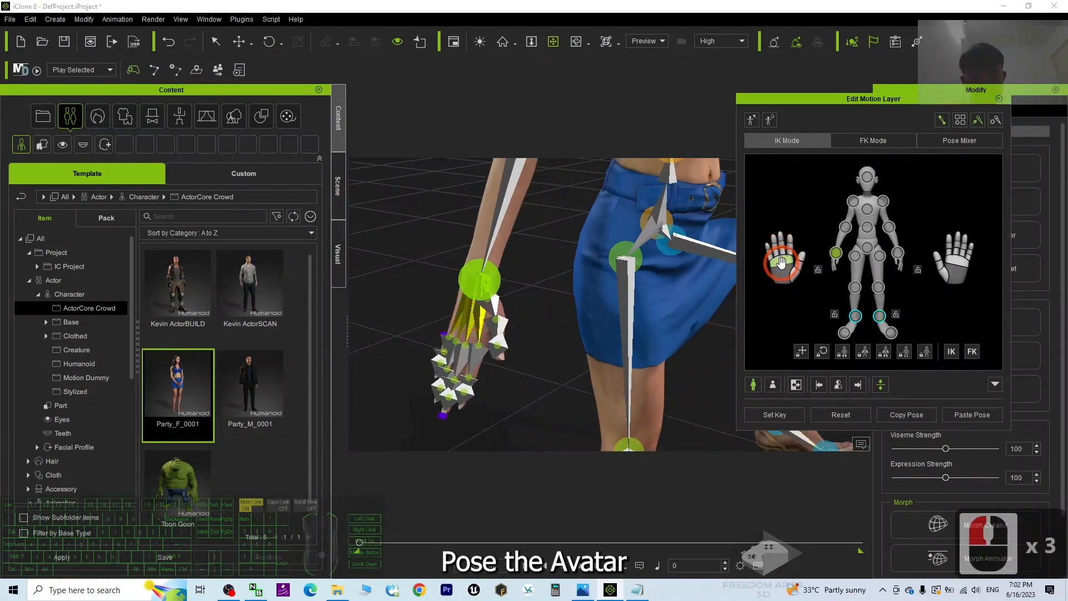
drag(780, 271, 792, 328)
double_click(790, 256)
double_click(539, 375)
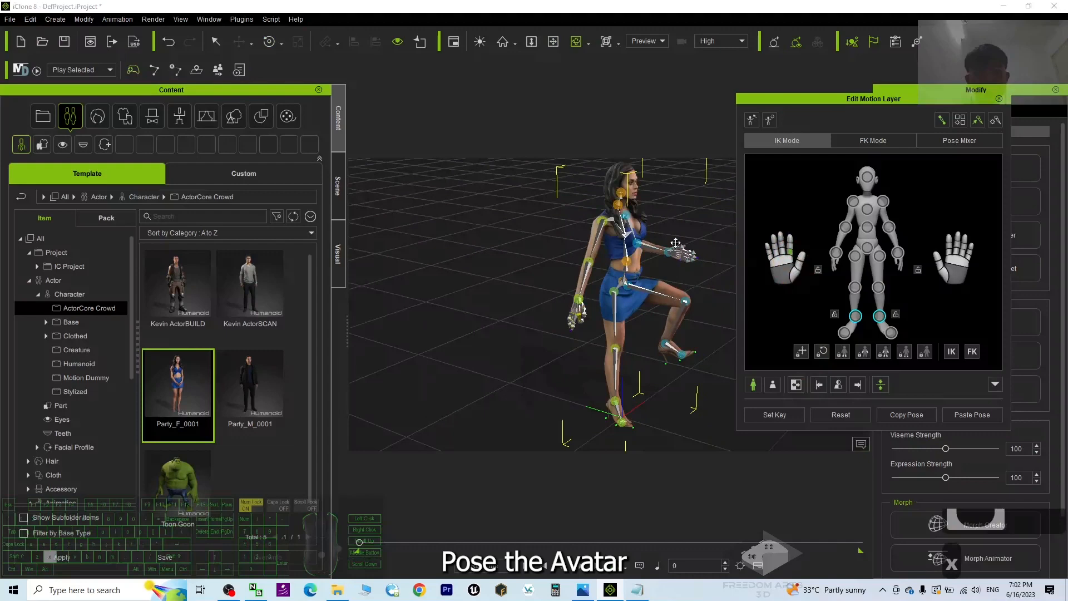
- Close the Edit Motion Layer editor once the avatar's pose is checked from the front
key(c)
drag(675, 243, 415, 245)
key(x)
drag(640, 278, 643, 241)
key(c)
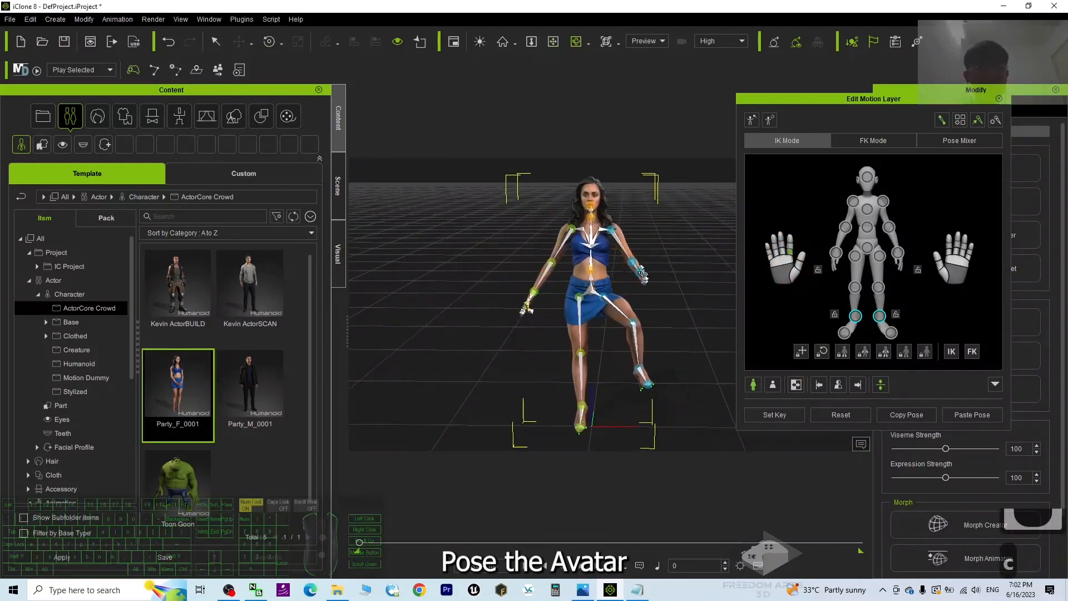
click(999, 98)
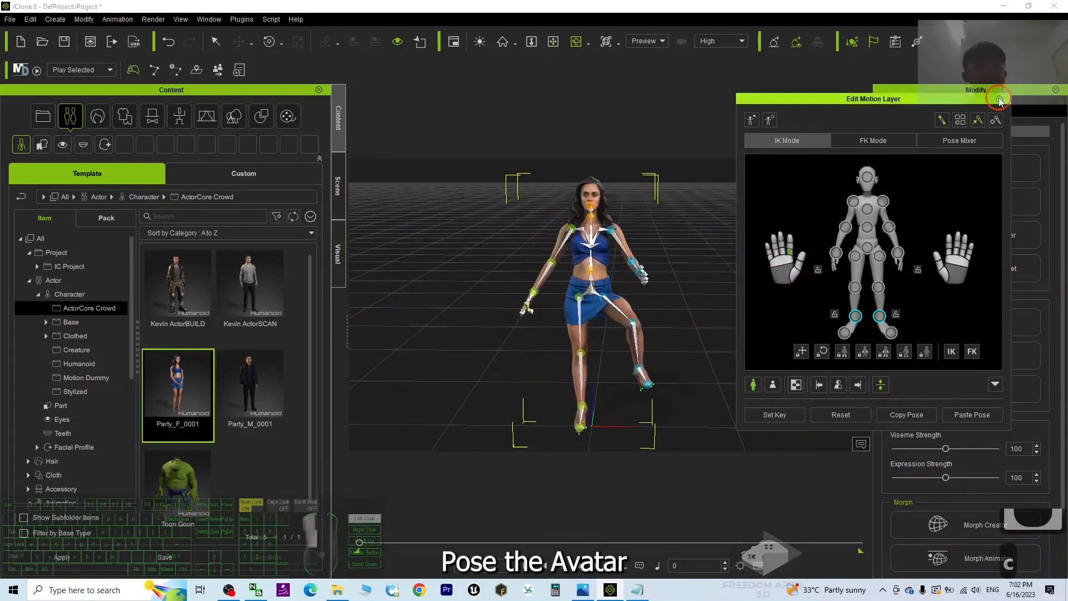
click(629, 303)
- Examine the avatar's finished pose from several distances and angles without the bone overlay
scroll(629, 303, up, 1)
key(x)
drag(517, 328, 595, 356)
key(c)
key(x)
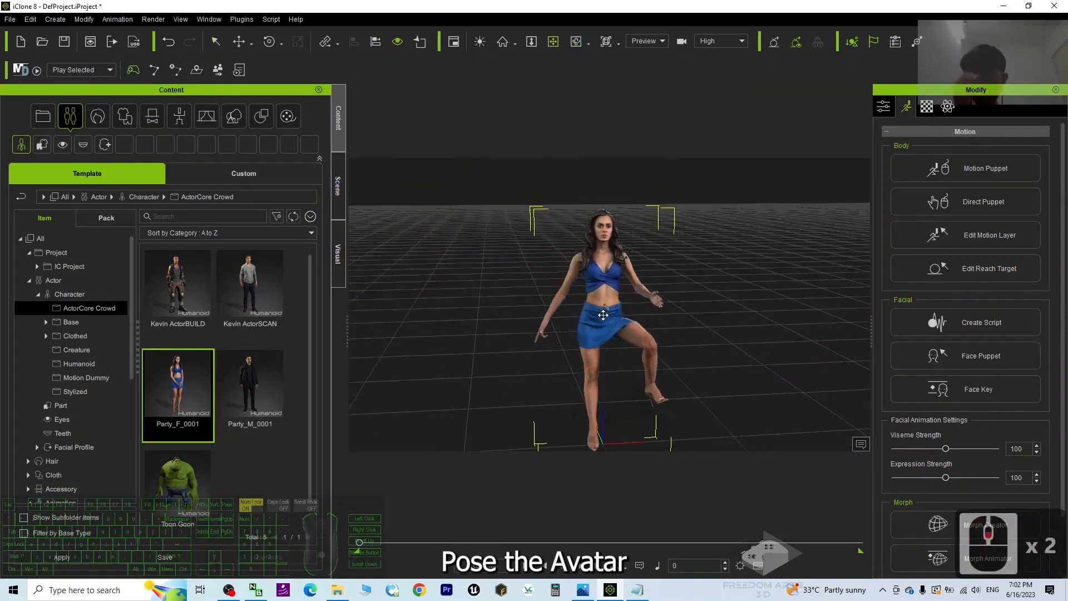
scroll(625, 340, up, 2)
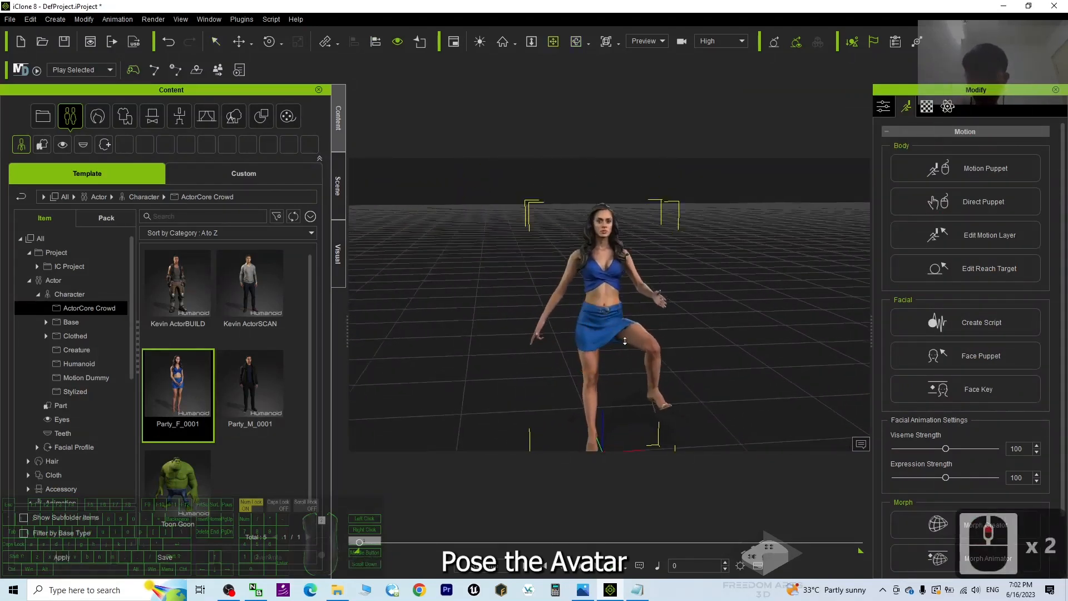
key(x)
drag(625, 346, 666, 324)
key(c)
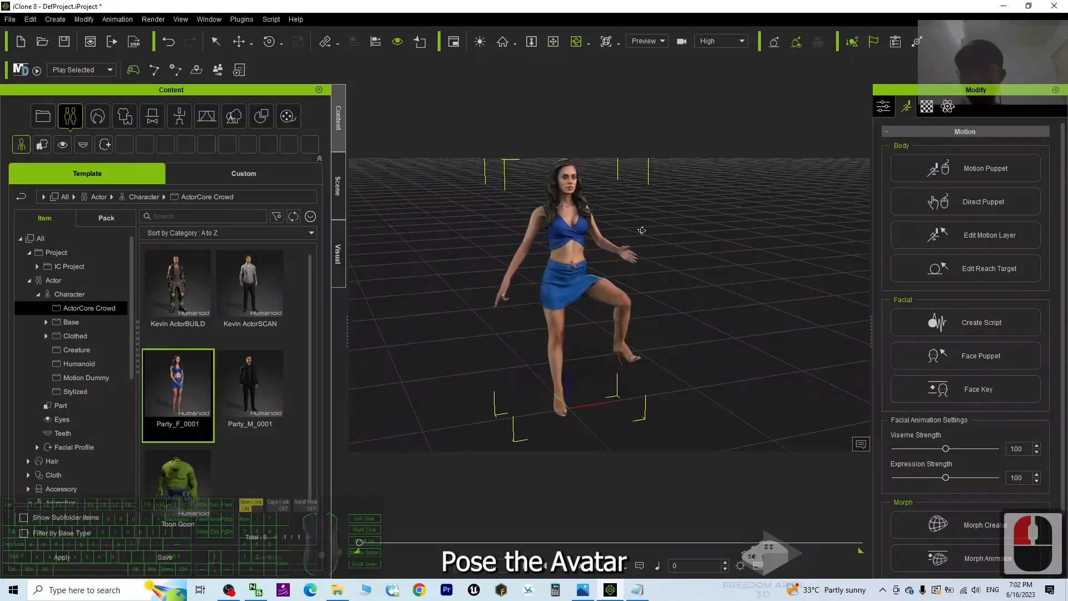